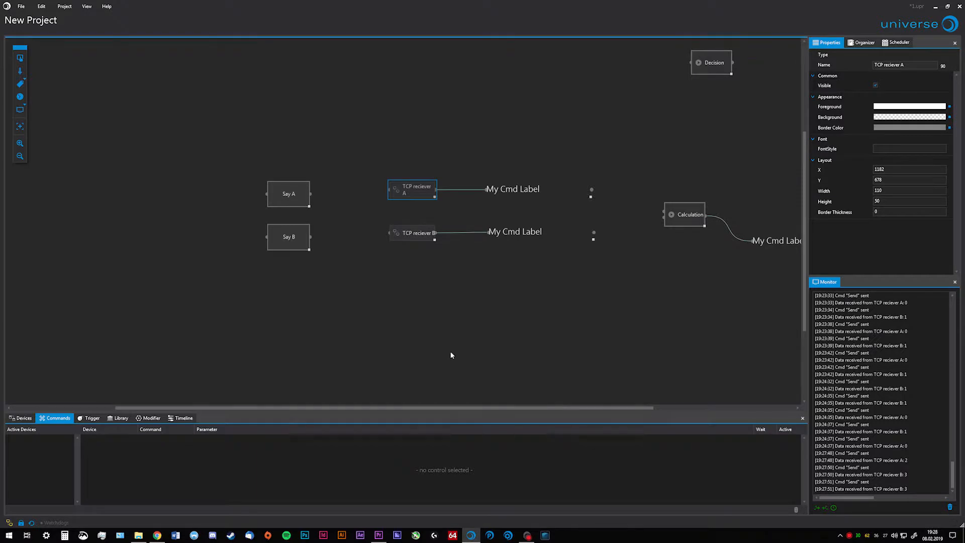
Review the active devices and the Send commands behind Say A and Say B, and trigger both buttons to test them
{"action": "left_click", "coordinate": [24, 418]}
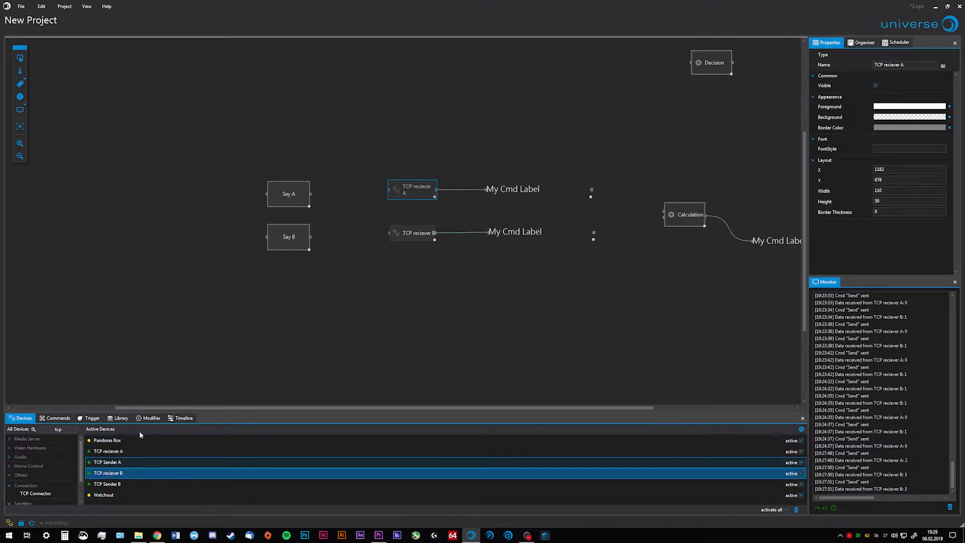
{"action": "left_click", "coordinate": [291, 195]}
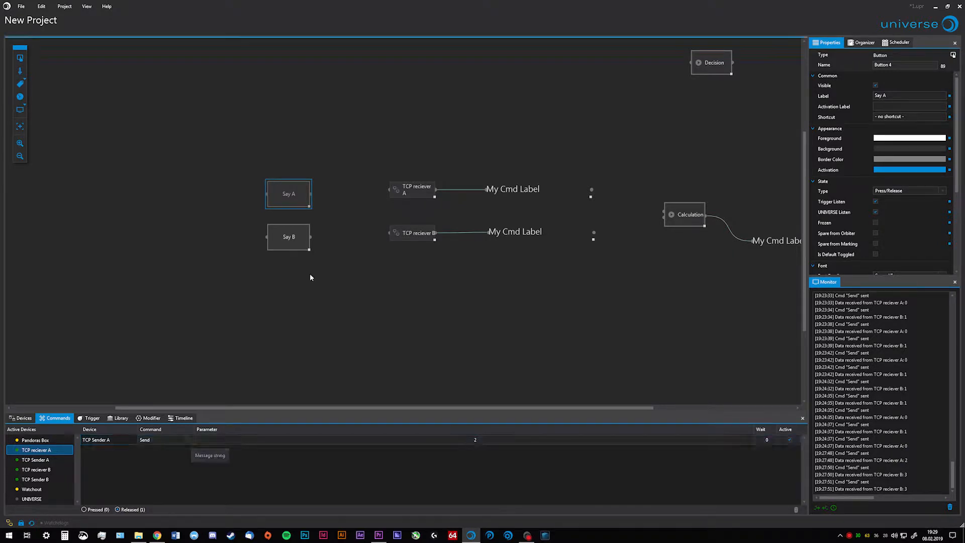
{"action": "left_click", "coordinate": [295, 242]}
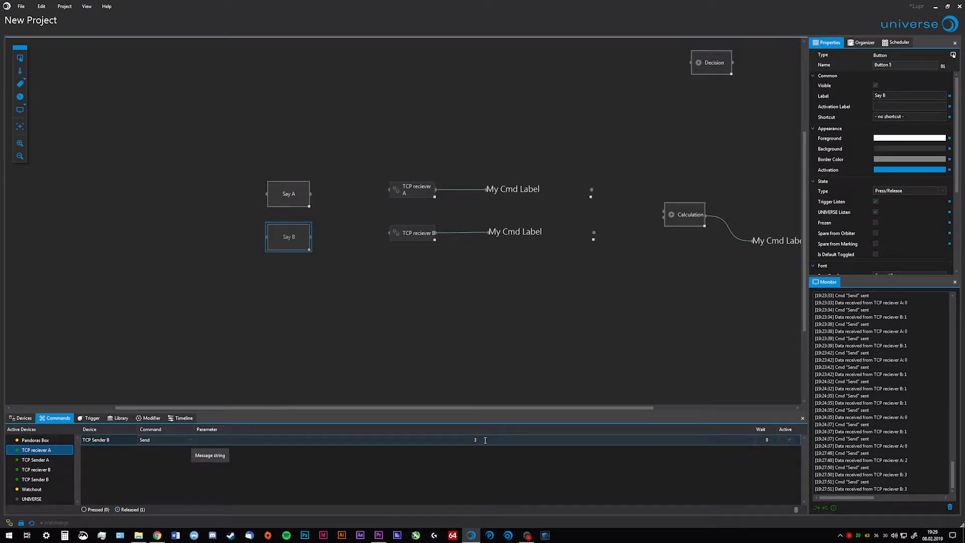
{"action": "left_click", "coordinate": [293, 195]}
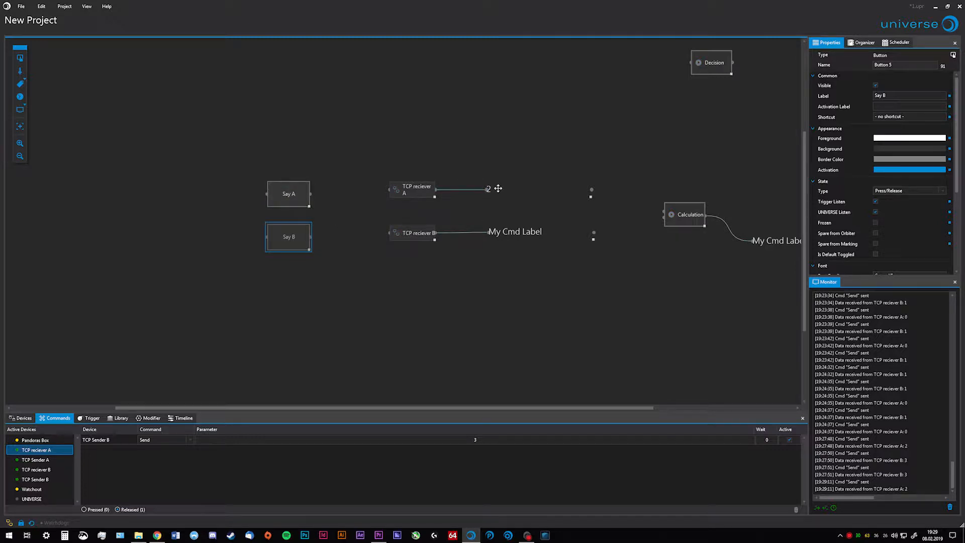
{"action": "left_click", "coordinate": [293, 241]}
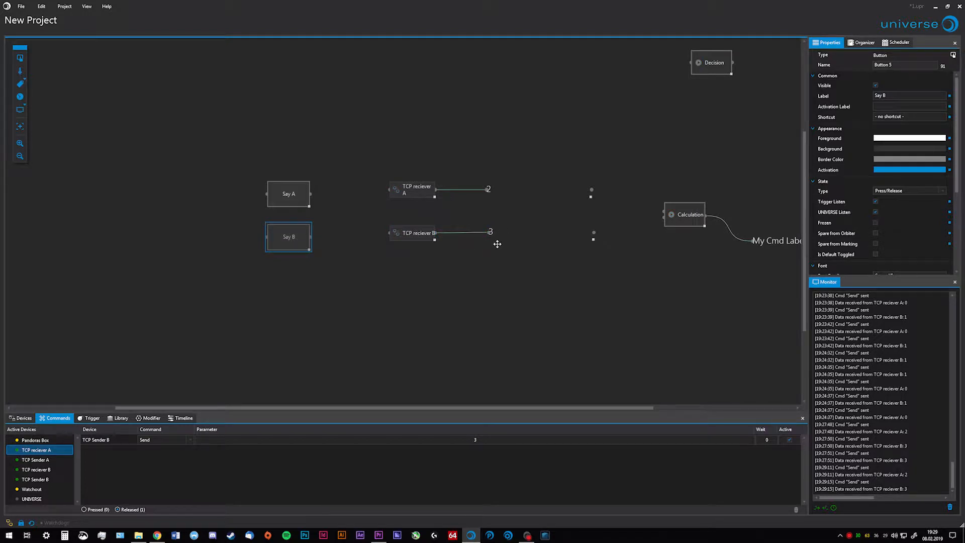
Connect the outputs of TCP receivers A and B to the two inputs of the Calculation node
{"action": "scroll", "coordinate": [507, 240], "scroll_direction": "down", "scroll_amount": 4}
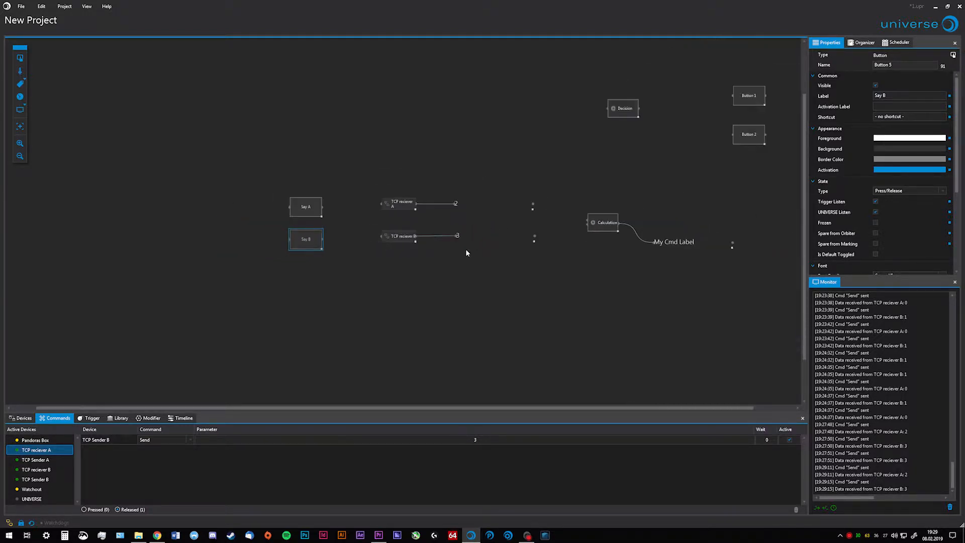
{"action": "scroll", "coordinate": [600, 263], "scroll_direction": "up", "scroll_amount": 3}
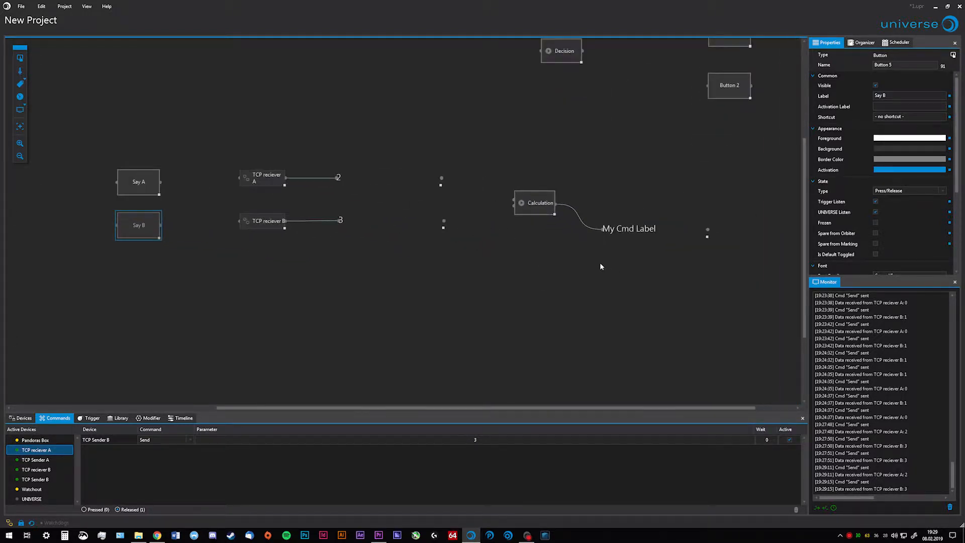
{"action": "scroll", "coordinate": [558, 258], "scroll_direction": "up", "scroll_amount": 1}
{"action": "key", "text": "super"}
{"action": "left_click", "coordinate": [519, 187]}
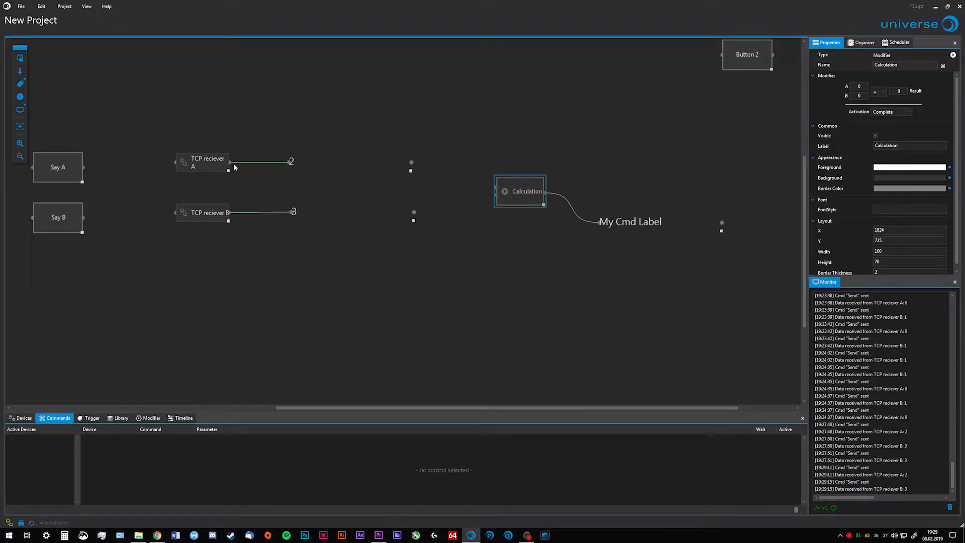
{"action": "left_click_drag", "start_coordinate": [231, 162], "coordinate": [497, 188]}
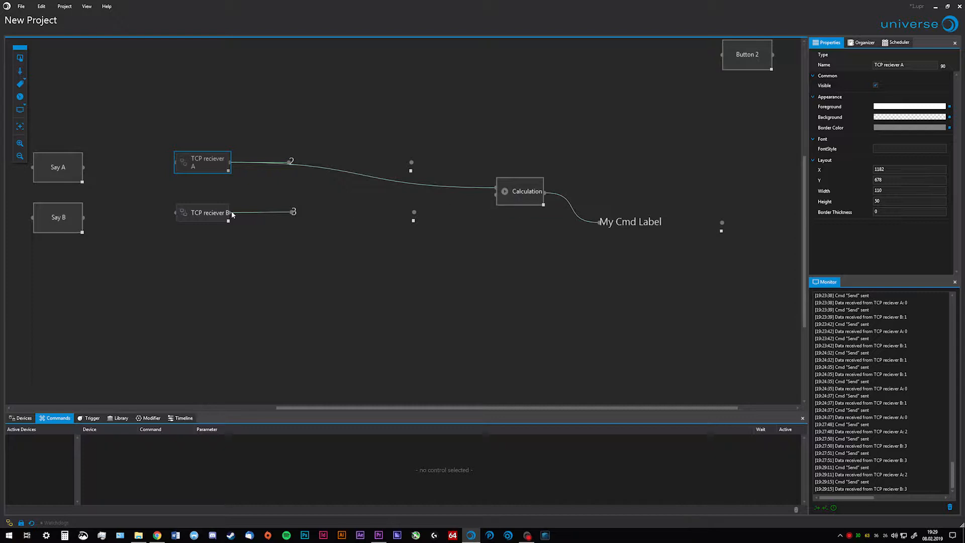
{"action": "left_click_drag", "start_coordinate": [230, 213], "coordinate": [498, 194]}
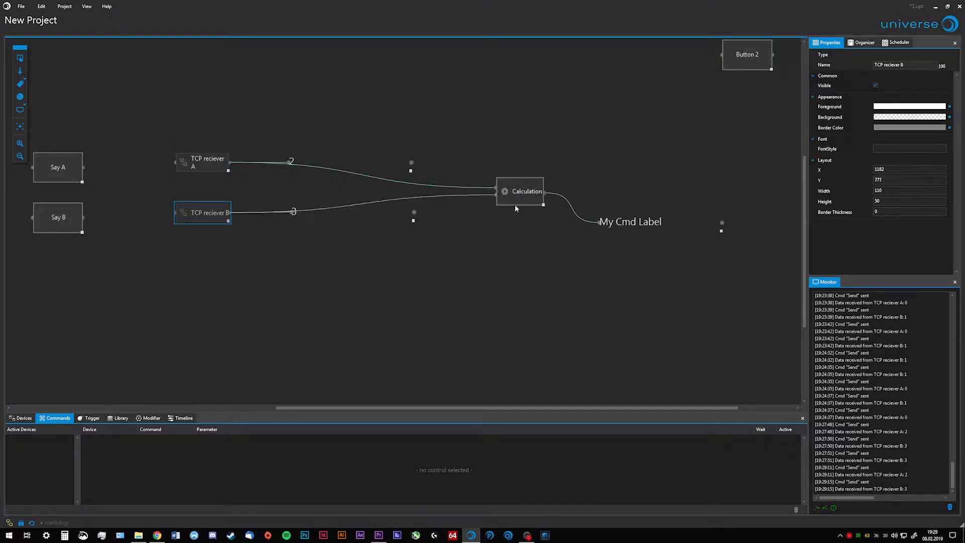
Inspect the Calculation node's properties while triggering Say A and Say B to test the addition
{"action": "left_click", "coordinate": [608, 265]}
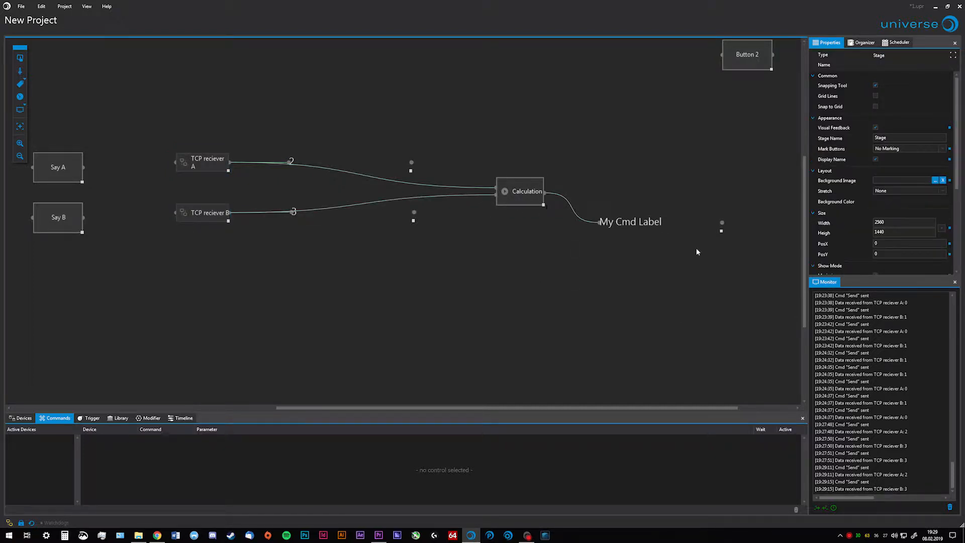
{"action": "left_click", "coordinate": [518, 191]}
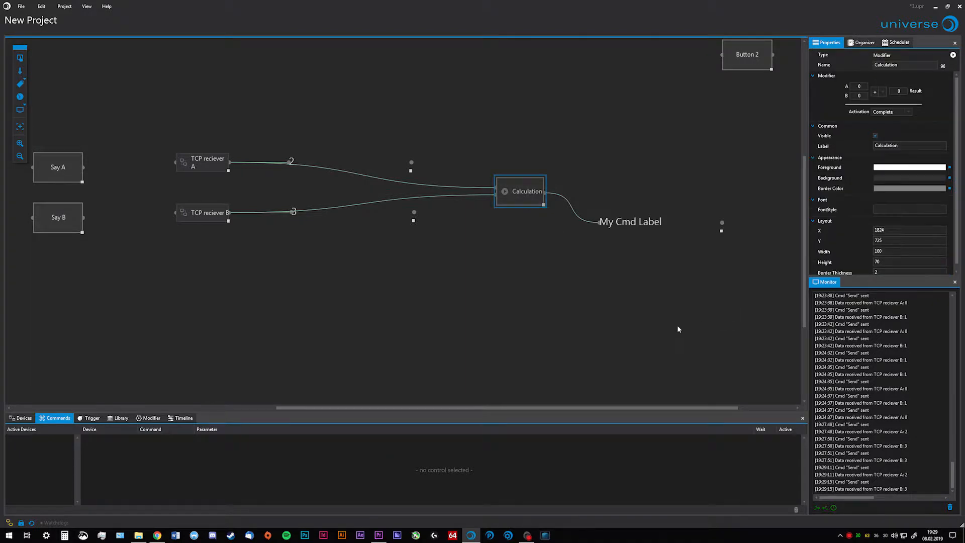
{"action": "left_click", "coordinate": [62, 167]}
{"action": "left_click", "coordinate": [57, 217]}
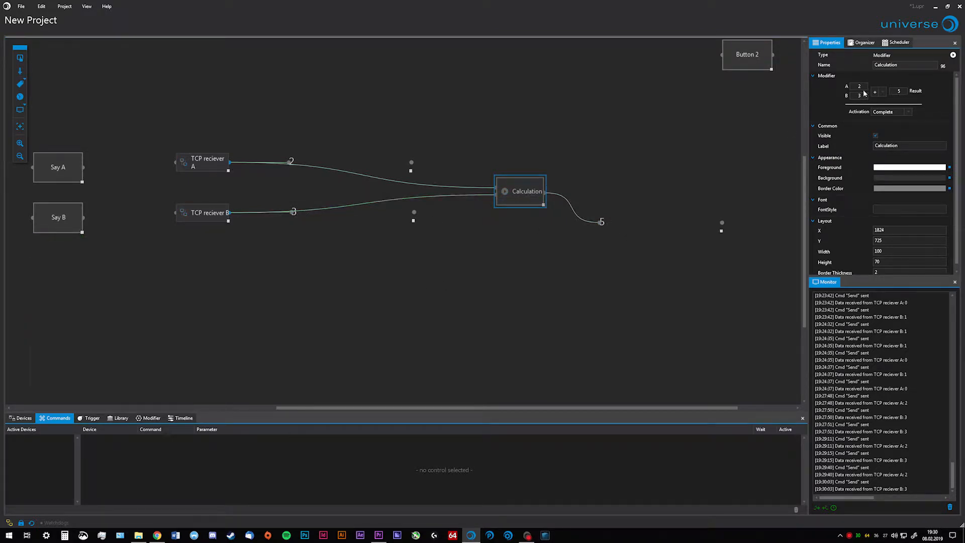
Set the Calculation node's activation mode to Pending
{"action": "left_click", "coordinate": [907, 112]}
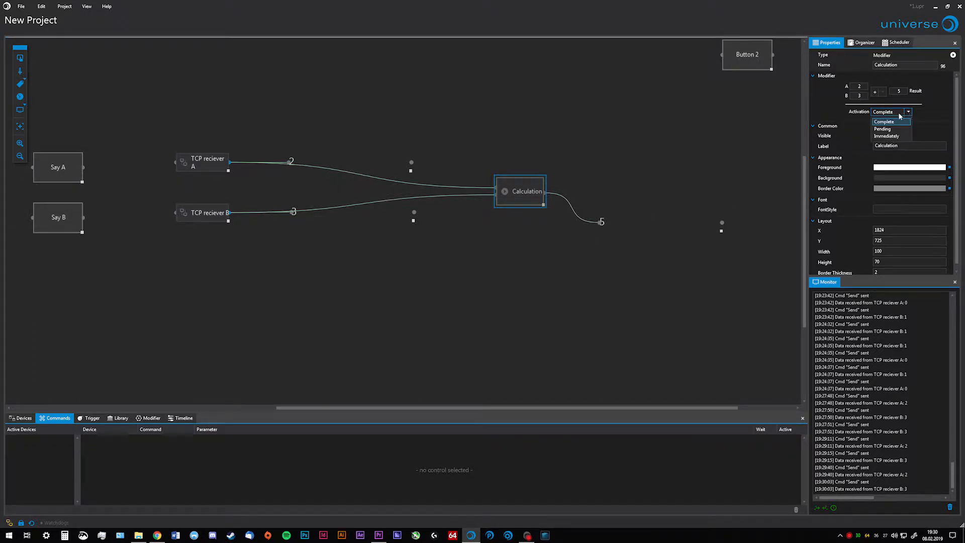
{"action": "left_click", "coordinate": [910, 115]}
{"action": "left_click", "coordinate": [909, 115]}
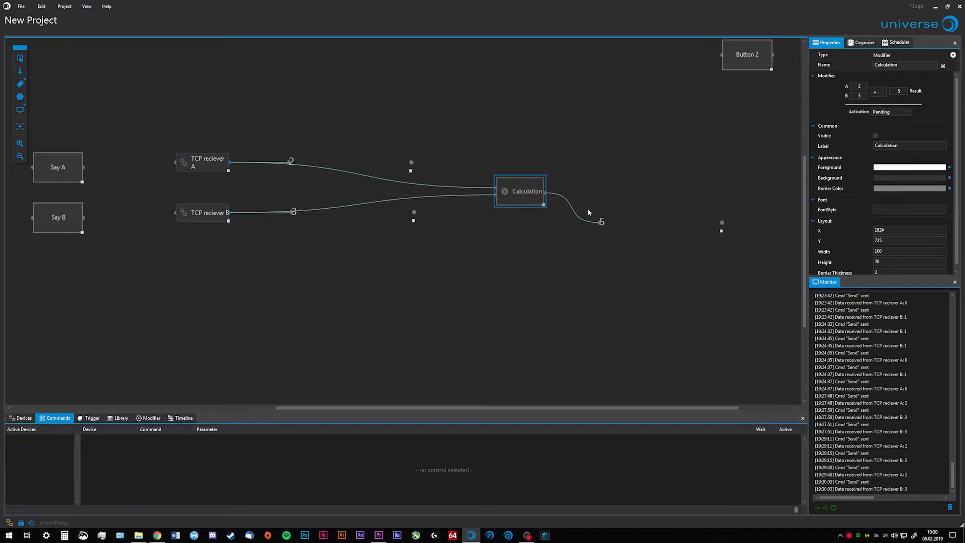
Set the Calculation's B value to 0 and trigger Say A to test the Pending activation
{"action": "left_click", "coordinate": [70, 172]}
{"action": "left_click", "coordinate": [859, 96]}
{"action": "left_click", "coordinate": [175, 185]}
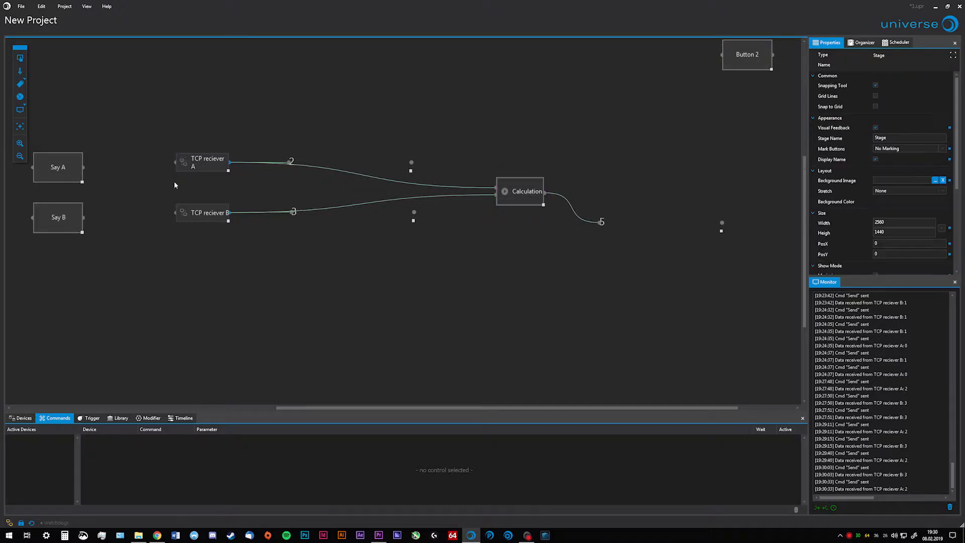
{"action": "left_click", "coordinate": [63, 171]}
{"action": "left_click_drag", "start_coordinate": [610, 220], "coordinate": [621, 201]}
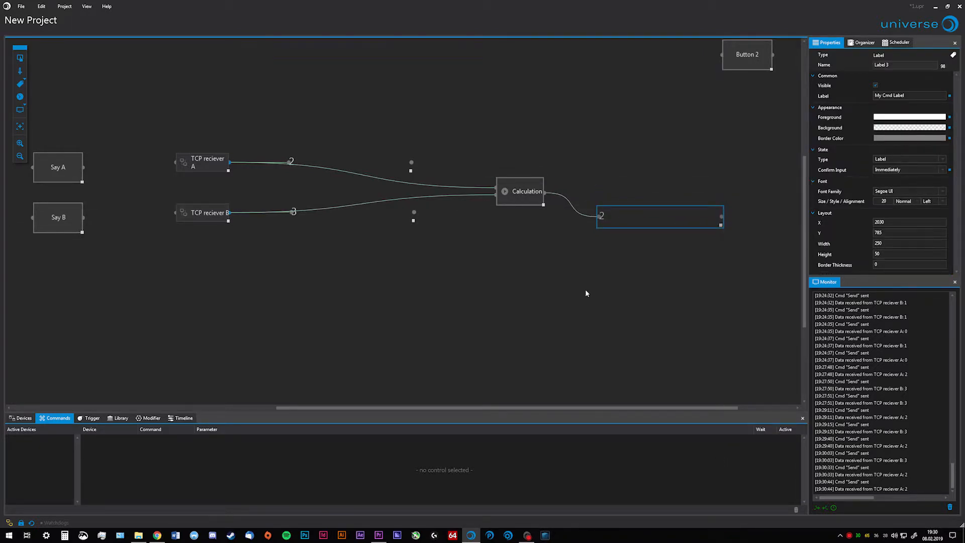
{"action": "left_click", "coordinate": [526, 199]}
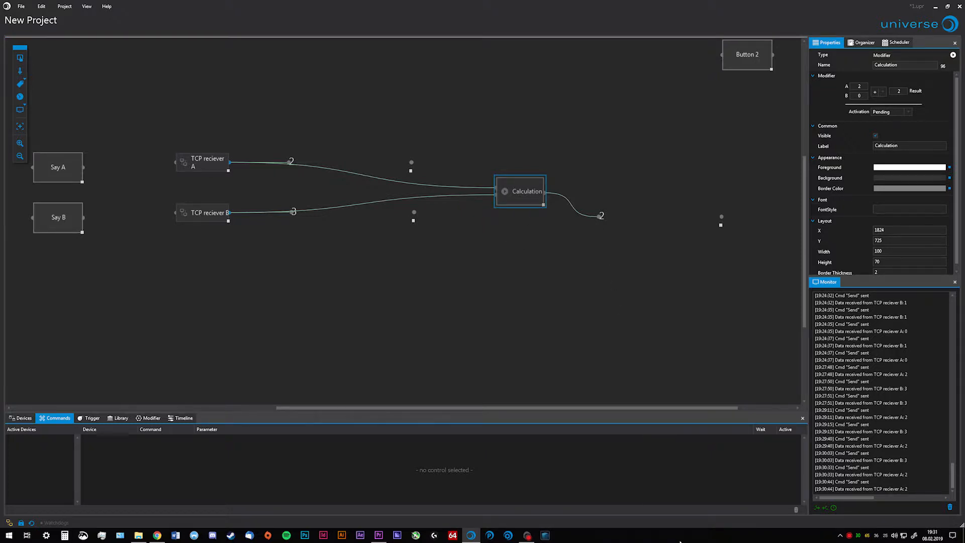
Delete the connection between TCP receiver B and the Calculation node
{"action": "left_click", "coordinate": [423, 198]}
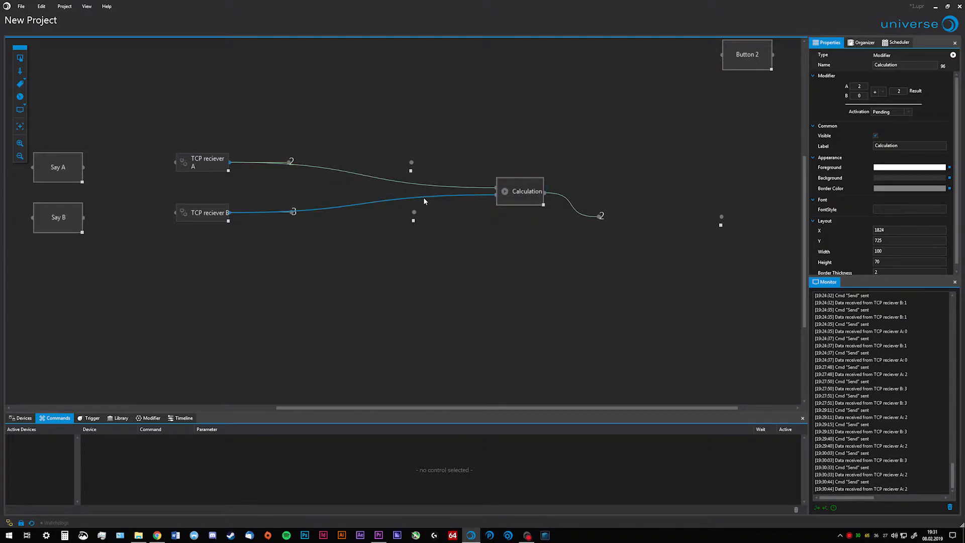
{"action": "key", "text": "Delete"}
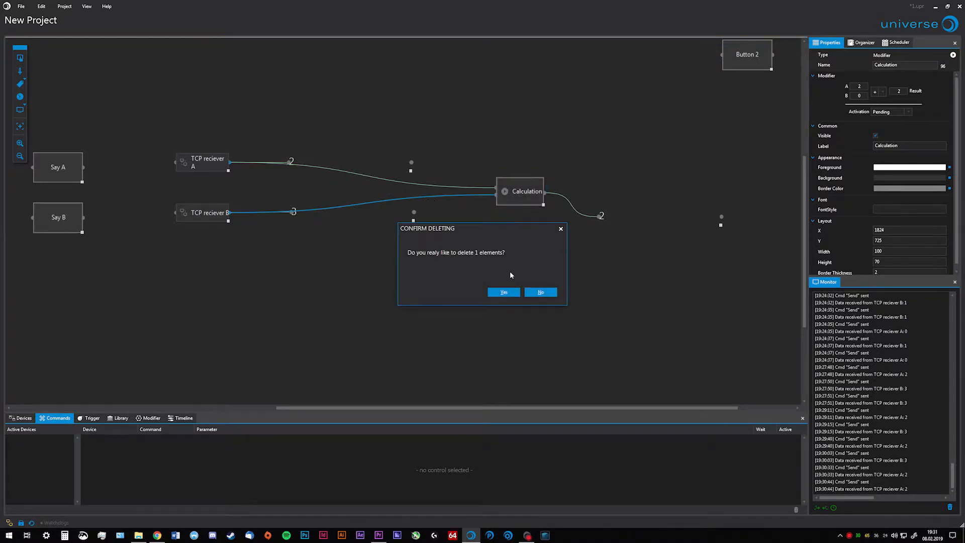
{"action": "left_click", "coordinate": [503, 292]}
Set the Calculation's B value to 10 and trigger Say A to test the sum
{"action": "left_click", "coordinate": [522, 198]}
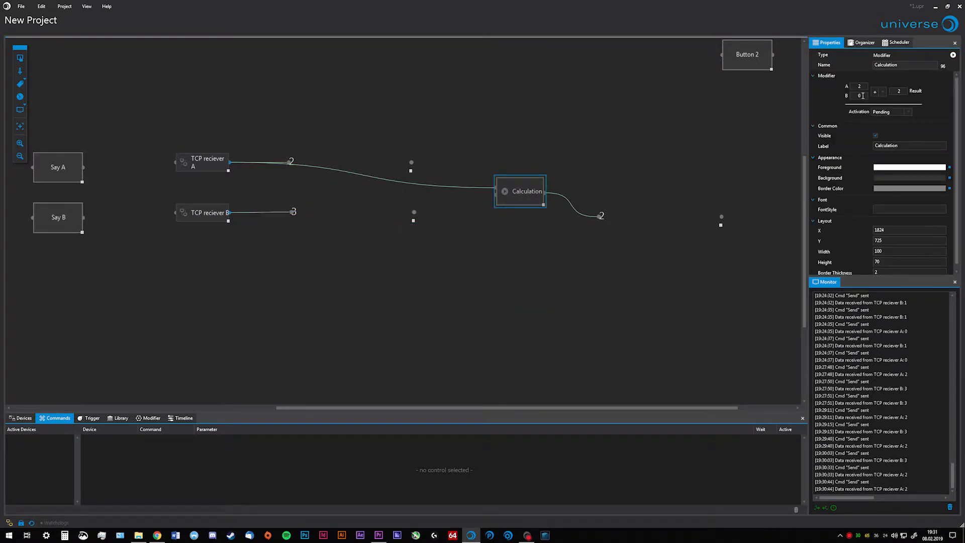
{"action": "type", "text": "10"}
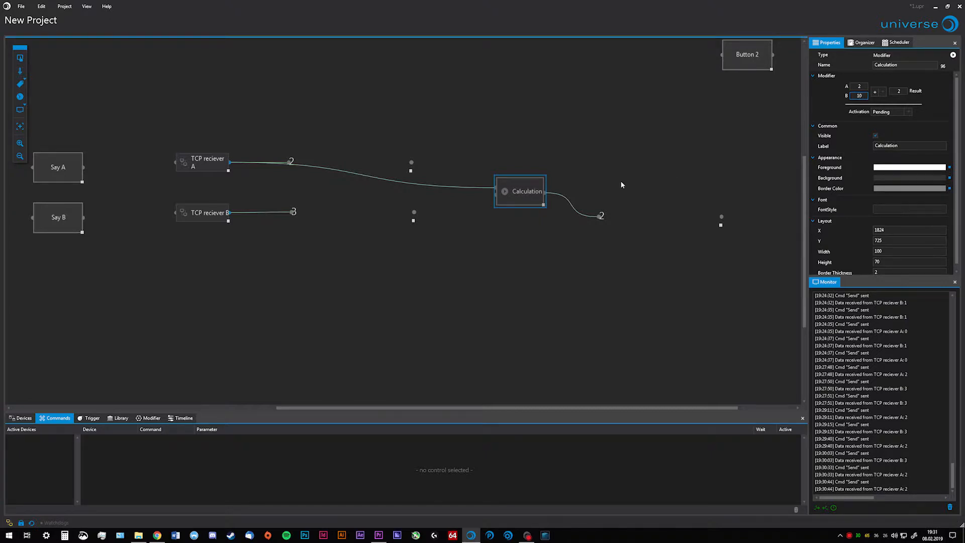
{"action": "left_click", "coordinate": [57, 176]}
{"action": "left_click", "coordinate": [61, 166]}
{"action": "left_click_drag", "start_coordinate": [603, 217], "coordinate": [603, 212]}
{"action": "left_click", "coordinate": [570, 198]}
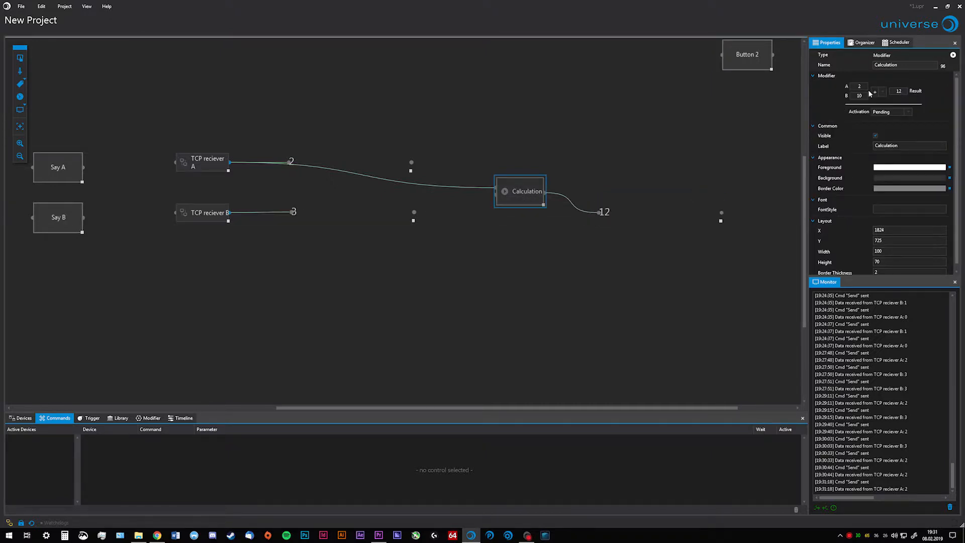
Set the Calculation node's activation mode to Immediately
{"action": "left_click", "coordinate": [856, 96]}
{"action": "left_click", "coordinate": [593, 295]}
{"action": "left_click", "coordinate": [532, 189]}
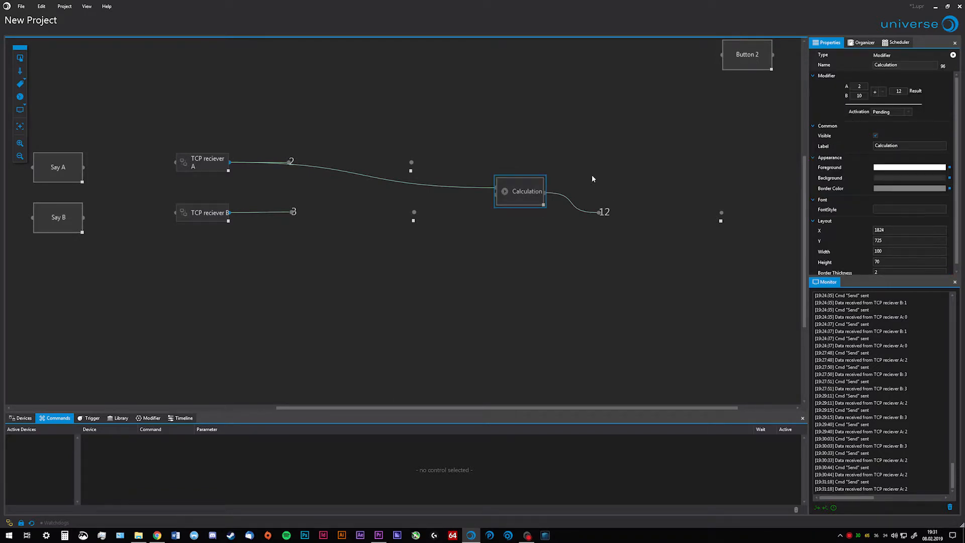
{"action": "left_click", "coordinate": [900, 111]}
{"action": "left_click", "coordinate": [887, 129]}
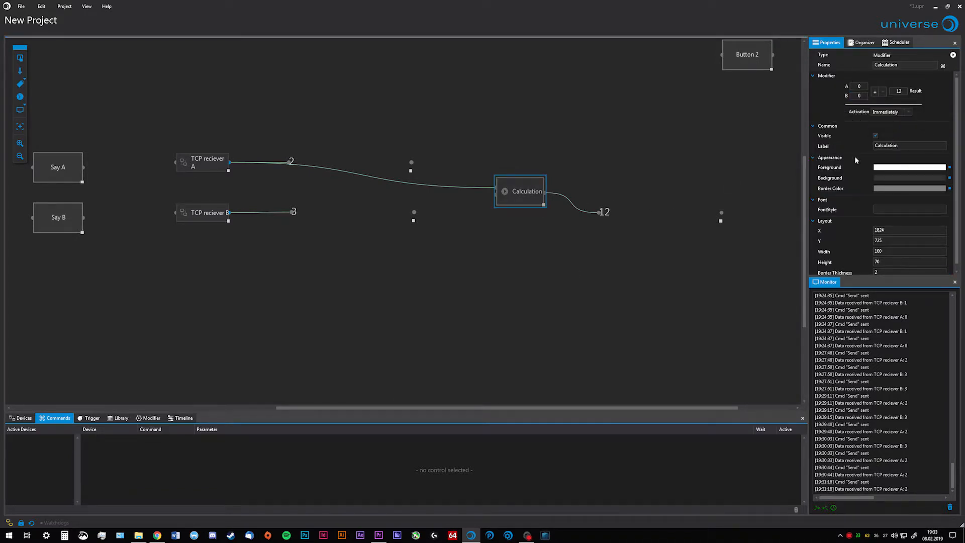
{"action": "left_click", "coordinate": [478, 288]}
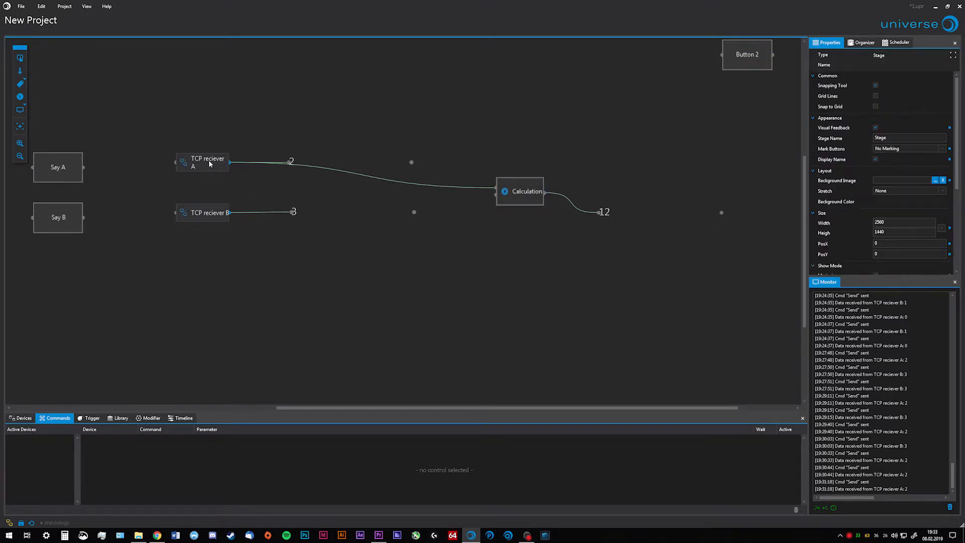
Reconnect TCP receiver B to the Calculation's second input, triggering Say A and Say B to test the Immediately activation
{"action": "left_click", "coordinate": [67, 165]}
{"action": "left_click_drag", "start_coordinate": [231, 213], "coordinate": [499, 192]}
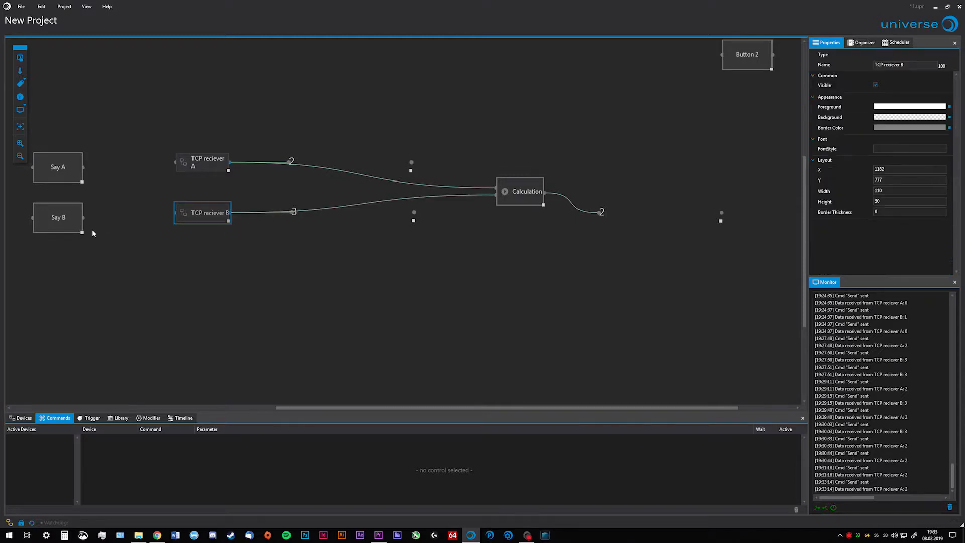
{"action": "left_click", "coordinate": [70, 217]}
Move the Decision node down near the Calculation node and connect the Calculation's output to its input
{"action": "scroll", "coordinate": [534, 266], "scroll_direction": "down", "scroll_amount": 3}
{"action": "scroll", "coordinate": [555, 279], "scroll_direction": "down", "scroll_amount": 2}
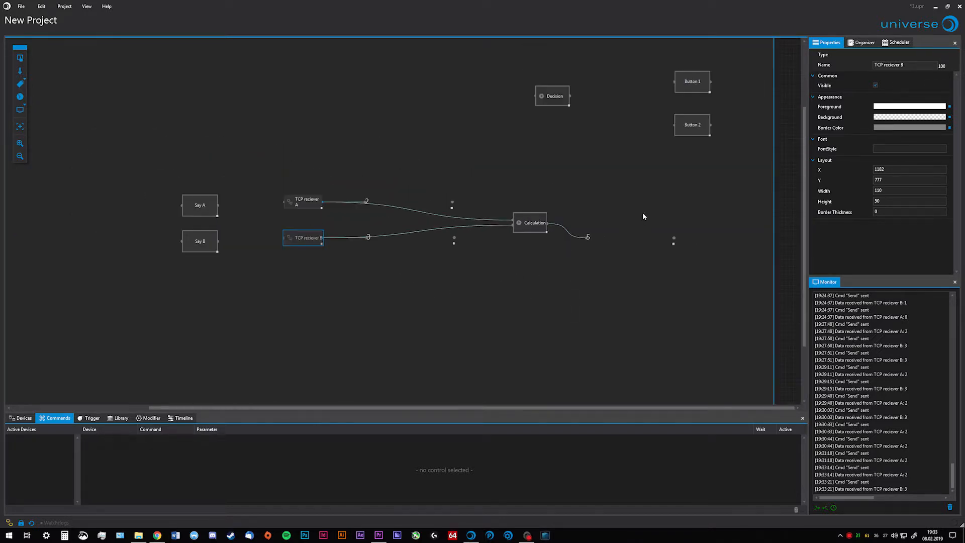
{"action": "scroll", "coordinate": [644, 216], "scroll_direction": "up", "scroll_amount": 2}
{"action": "left_click_drag", "start_coordinate": [525, 71], "coordinate": [563, 145]}
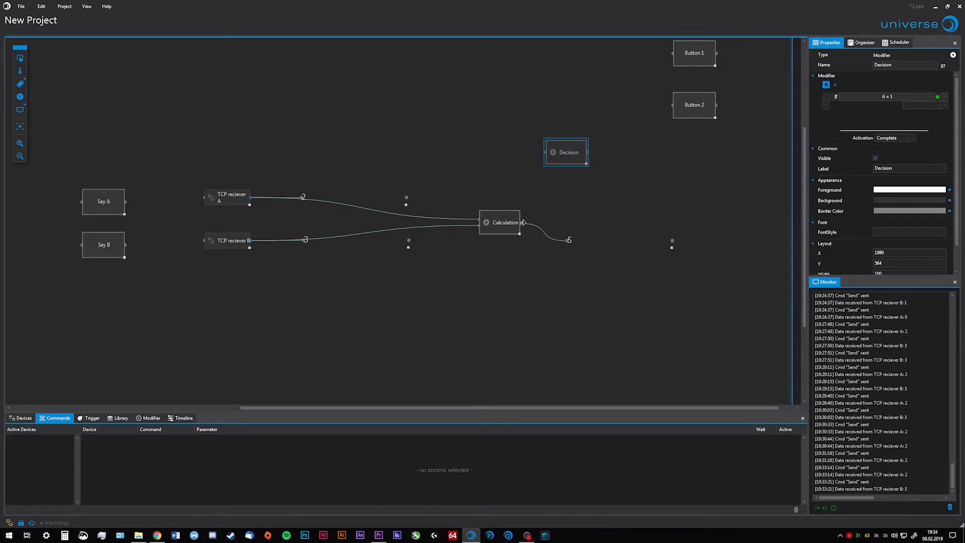
{"action": "left_click_drag", "start_coordinate": [522, 222], "coordinate": [546, 154]}
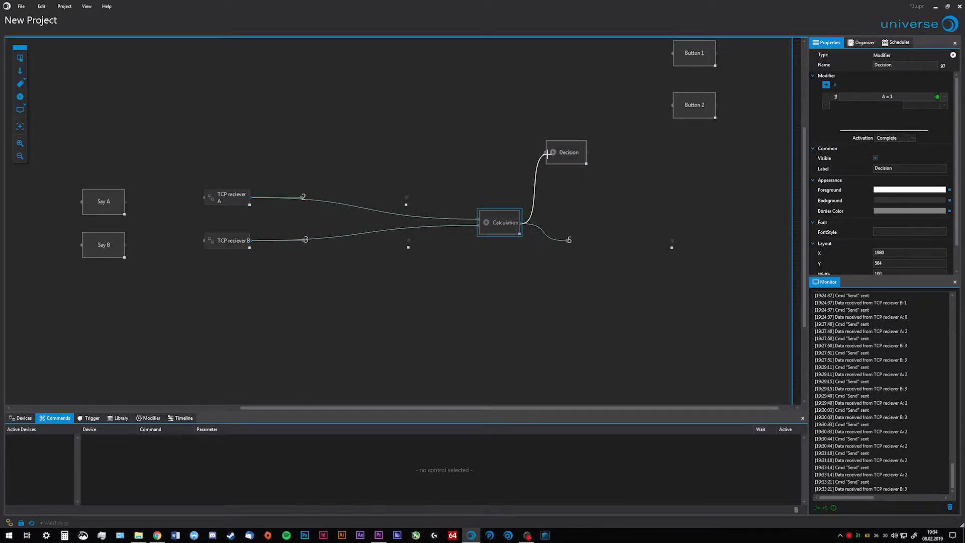
Set the Decision's If condition to A = 10 and connect the Decision's output to Button 1
{"action": "left_click", "coordinate": [573, 153]}
{"action": "left_click", "coordinate": [896, 95]}
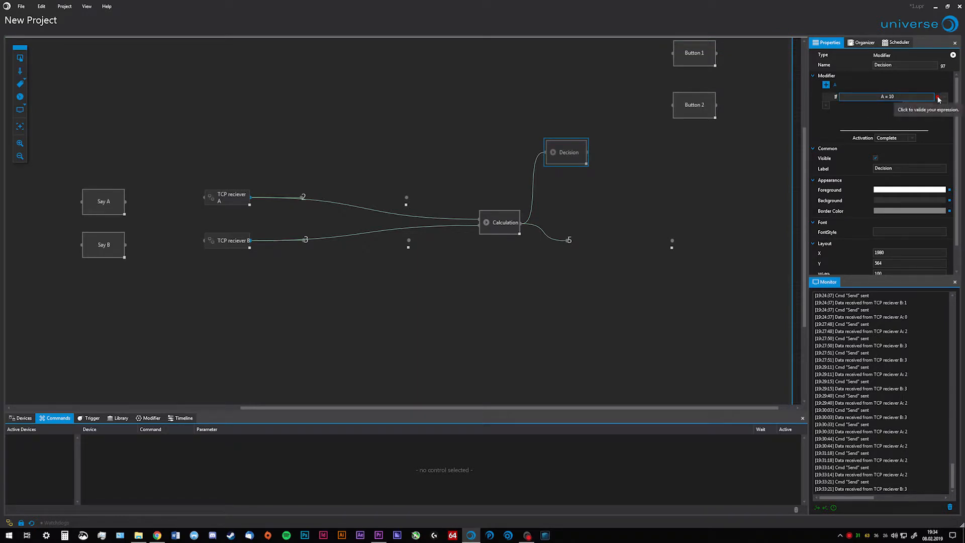
{"action": "scroll", "coordinate": [568, 216], "scroll_direction": "down", "scroll_amount": 3}
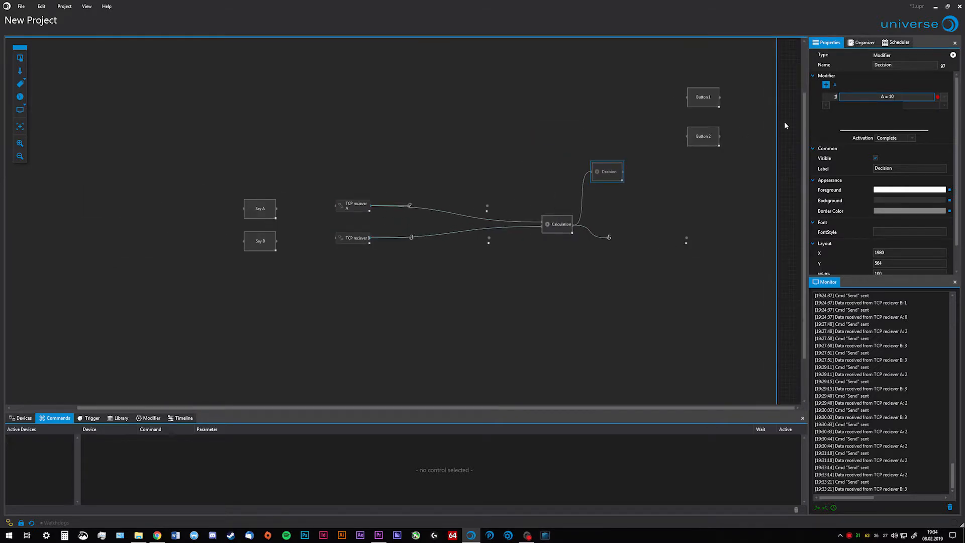
{"action": "scroll", "coordinate": [674, 209], "scroll_direction": "up", "scroll_amount": 1}
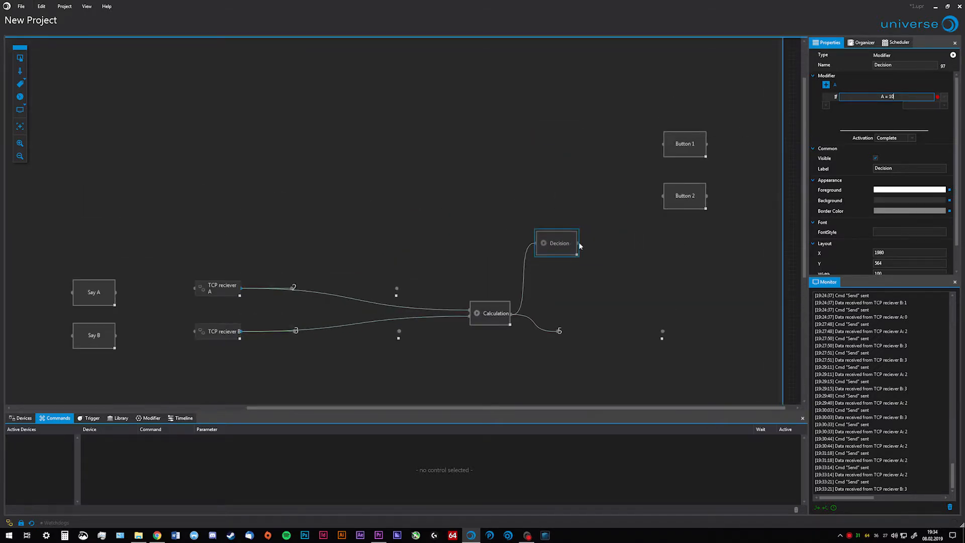
{"action": "left_click_drag", "start_coordinate": [580, 242], "coordinate": [662, 144]}
Set the Decision's If condition to A = 10 / 2
{"action": "mouse_move", "coordinate": [938, 100]}
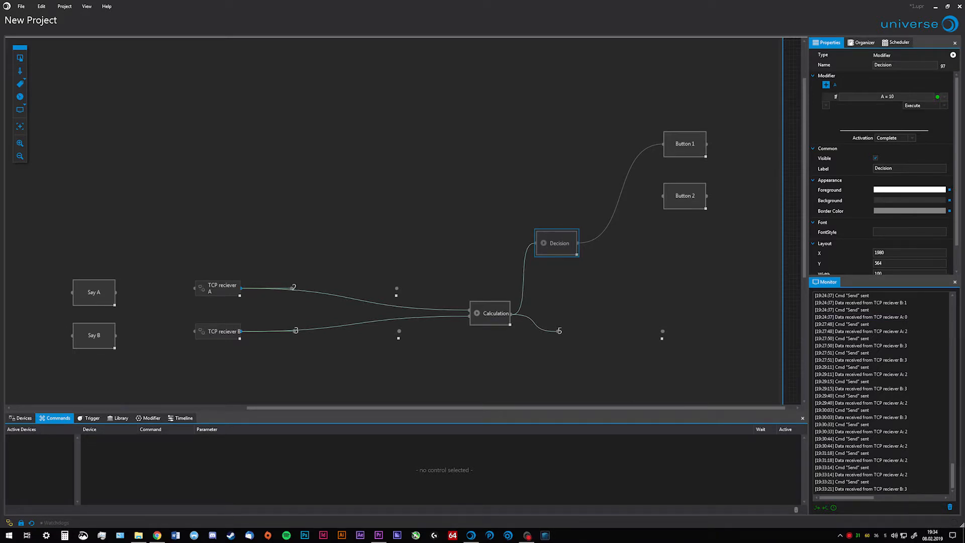
{"action": "left_click", "coordinate": [903, 94]}
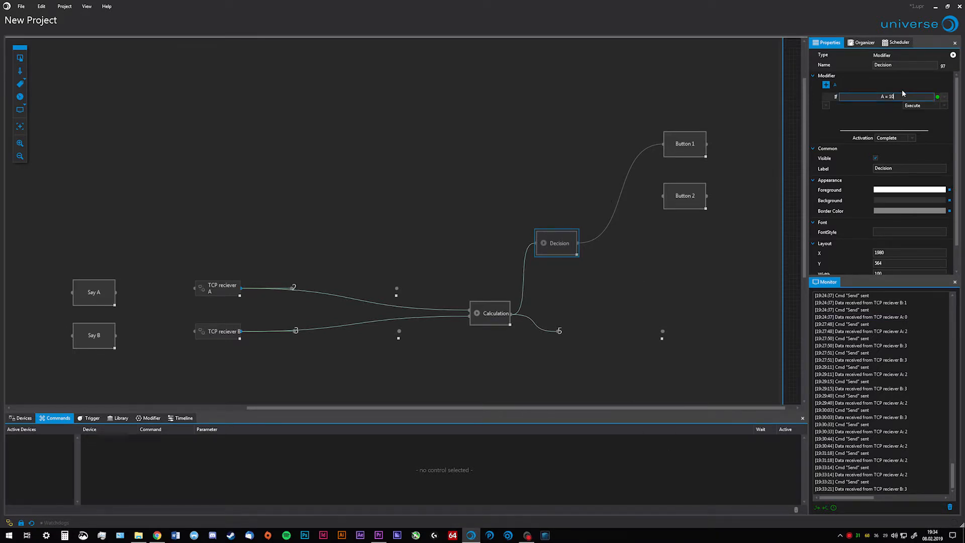
{"action": "type", "text": "/"}
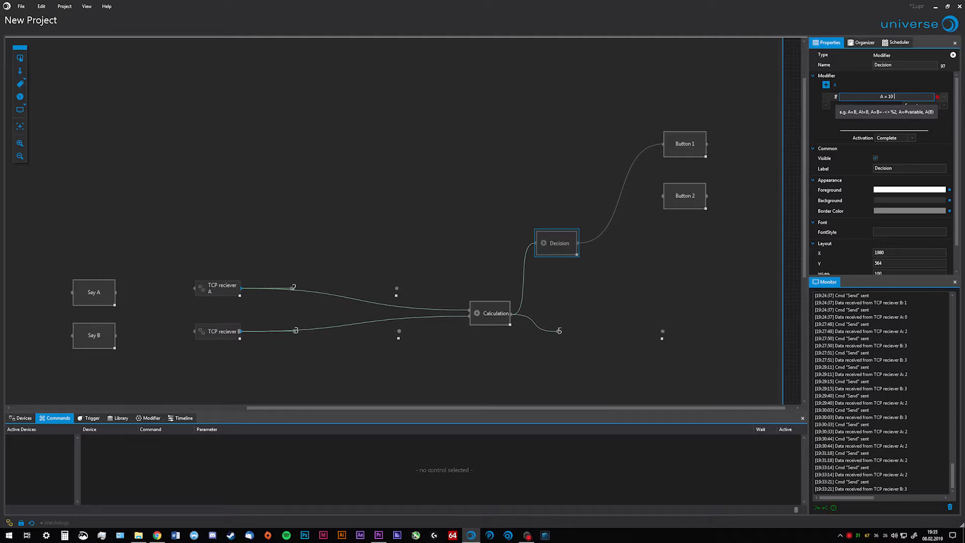
{"action": "type", "text": " 2"}
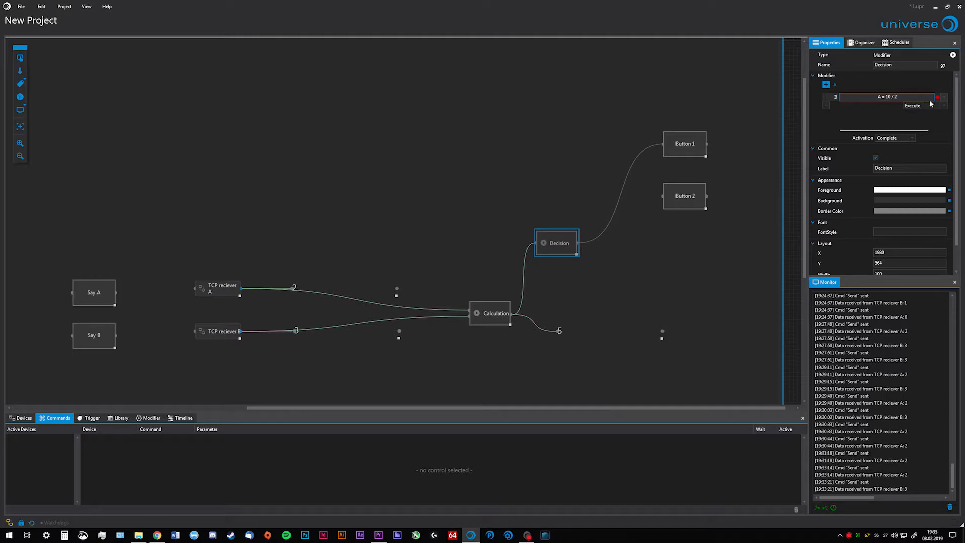
{"action": "key", "text": "Tab"}
{"action": "left_click", "coordinate": [506, 345]}
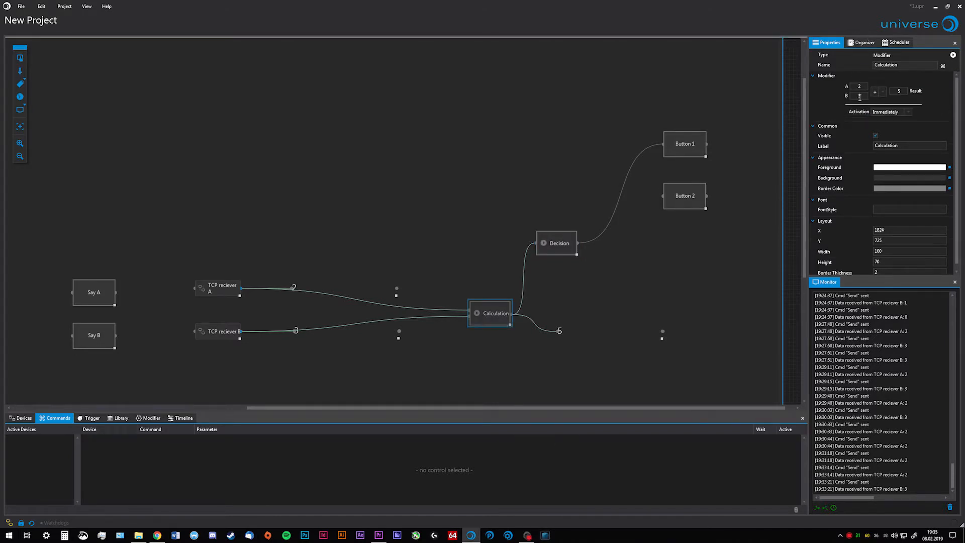
{"action": "left_click_drag", "start_coordinate": [862, 85], "coordinate": [854, 86]}
{"action": "type", "text": "0"}
{"action": "left_click", "coordinate": [615, 288]}
Add a second input B to the Decision and connect TCP receiver B's output to it
{"action": "left_click", "coordinate": [553, 244]}
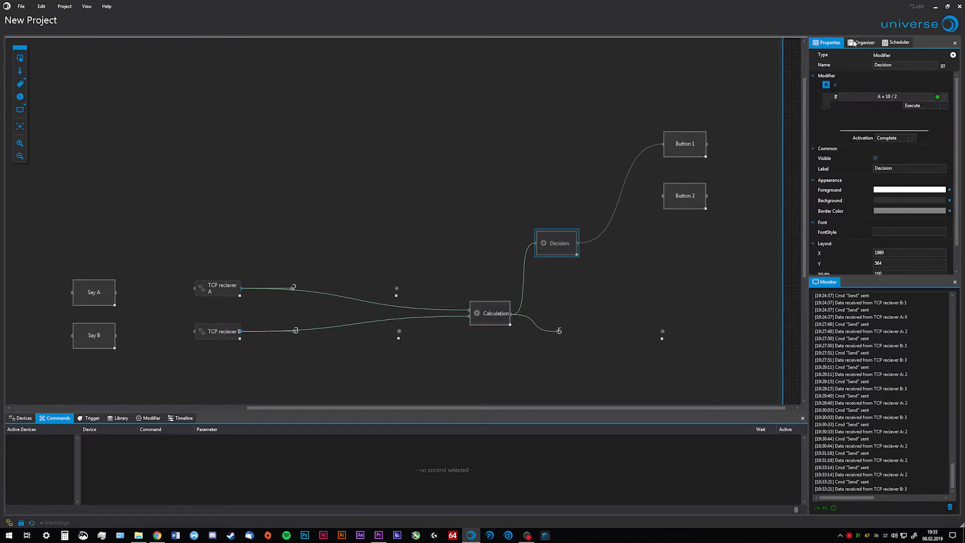
{"action": "left_click", "coordinate": [825, 85]}
{"action": "scroll", "coordinate": [535, 251], "scroll_direction": "up", "scroll_amount": 4}
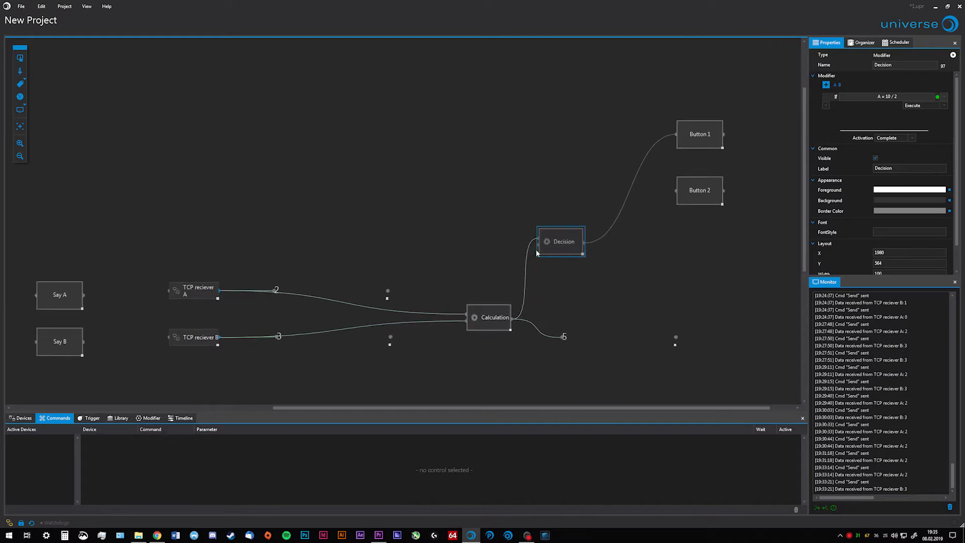
{"action": "scroll", "coordinate": [475, 245], "scroll_direction": "down", "scroll_amount": 2}
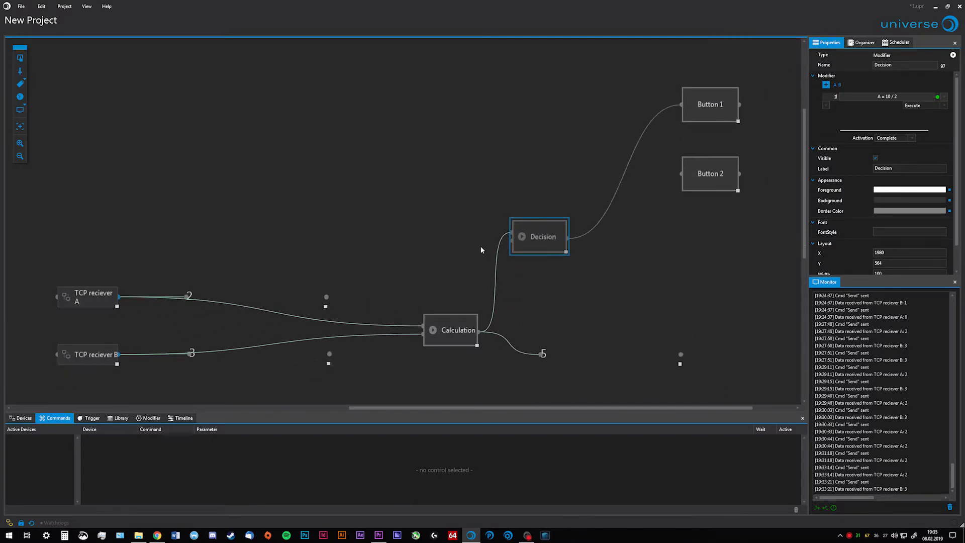
{"action": "scroll", "coordinate": [508, 266], "scroll_direction": "up", "scroll_amount": 1}
{"action": "scroll", "coordinate": [508, 267], "scroll_direction": "down", "scroll_amount": 1}
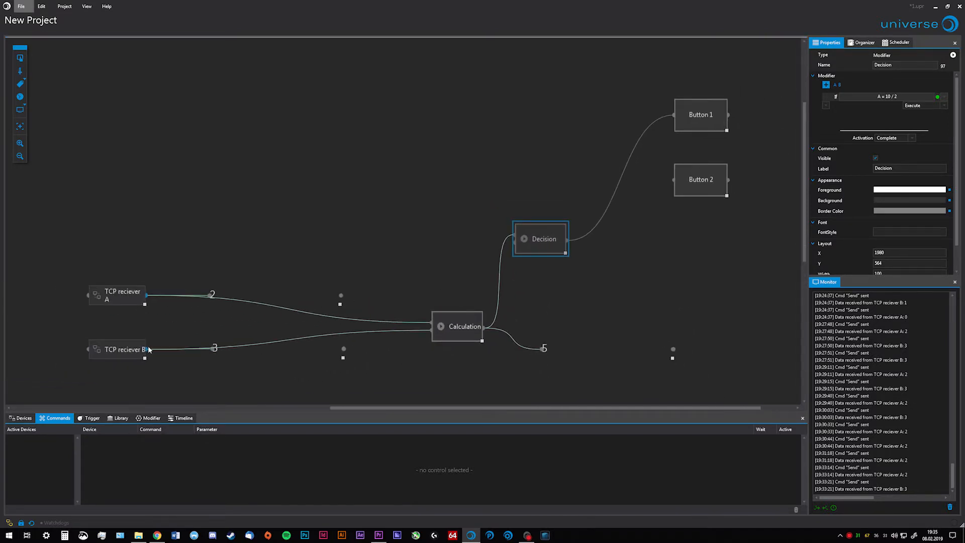
{"action": "left_click_drag", "start_coordinate": [147, 348], "coordinate": [515, 242]}
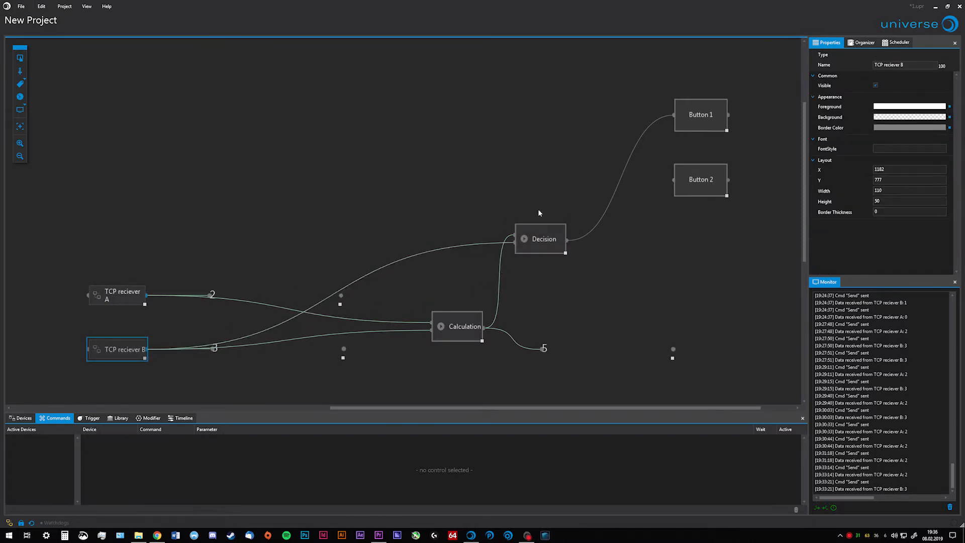
Change the Decision's If condition to compare its two inputs as A = B
{"action": "left_click", "coordinate": [545, 240]}
{"action": "left_click", "coordinate": [890, 96]}
{"action": "left_click_drag", "start_coordinate": [897, 96], "coordinate": [885, 97]}
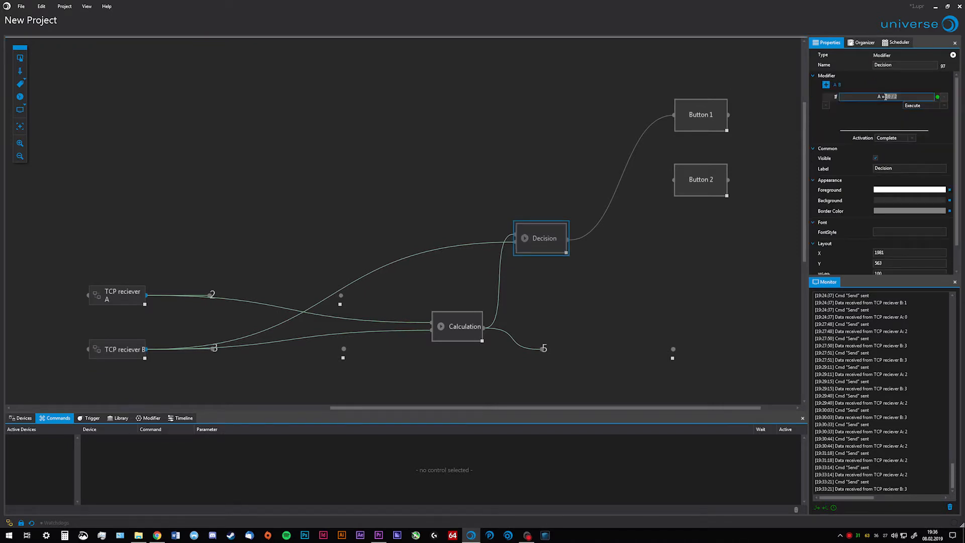
{"action": "key", "text": "BackSpace"}
{"action": "type", "text": "B"}
{"action": "key", "text": "Return"}
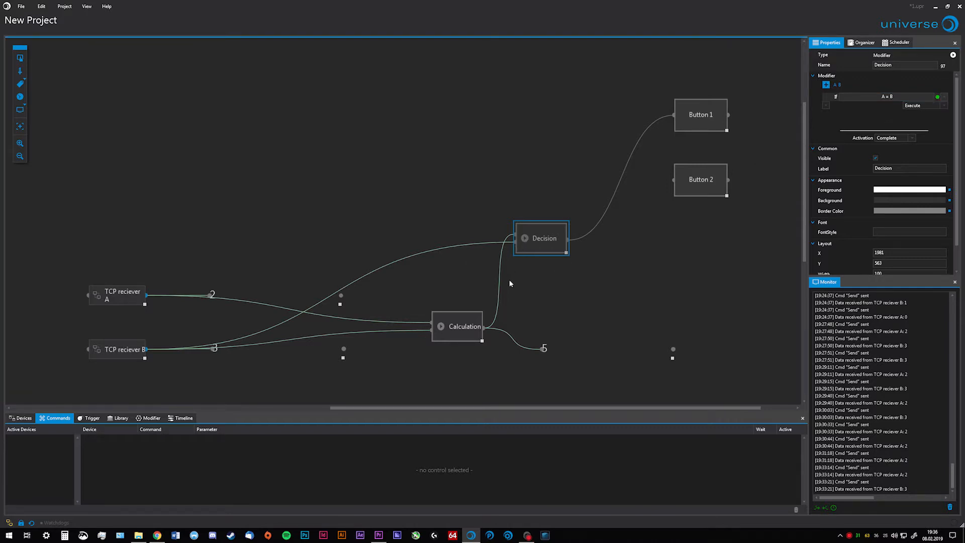
Set the Send command parameter to 0 for the Say A button and to 1 for the Say B button
{"action": "scroll", "coordinate": [514, 307], "scroll_direction": "up", "scroll_amount": 4}
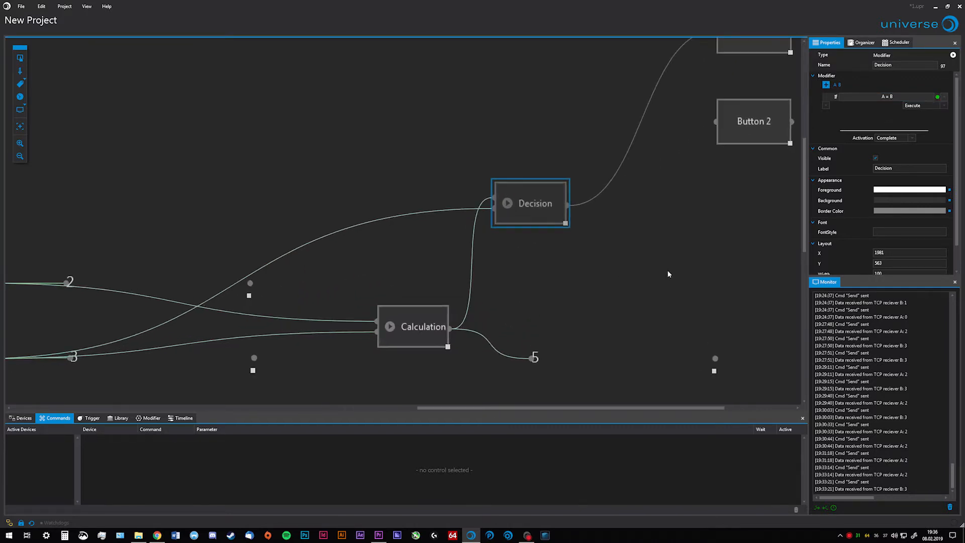
{"action": "scroll", "coordinate": [733, 273], "scroll_direction": "down", "scroll_amount": 4}
{"action": "scroll", "coordinate": [734, 275], "scroll_direction": "down", "scroll_amount": 3}
{"action": "scroll", "coordinate": [344, 327], "scroll_direction": "up", "scroll_amount": 3}
{"action": "left_click", "coordinate": [145, 272]}
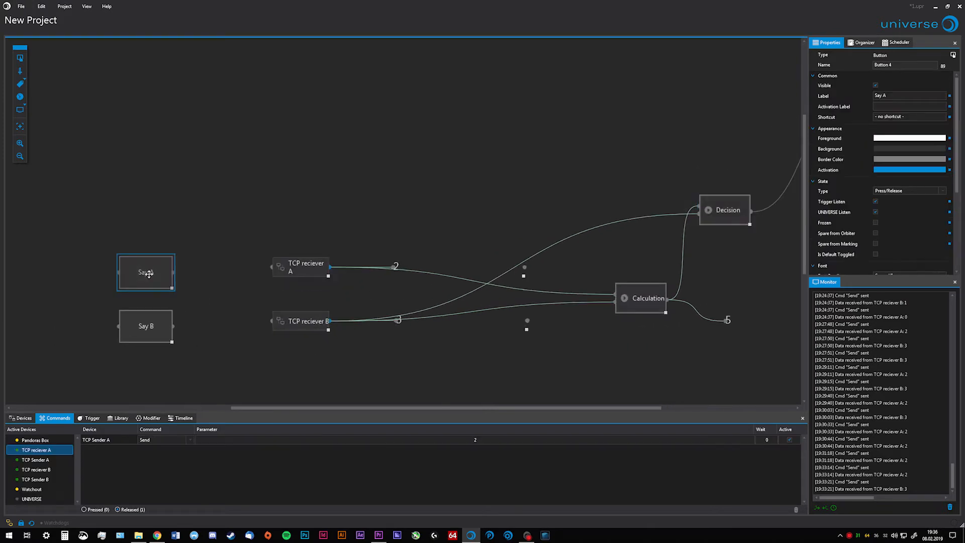
{"action": "left_click_drag", "start_coordinate": [479, 439], "coordinate": [426, 440]}
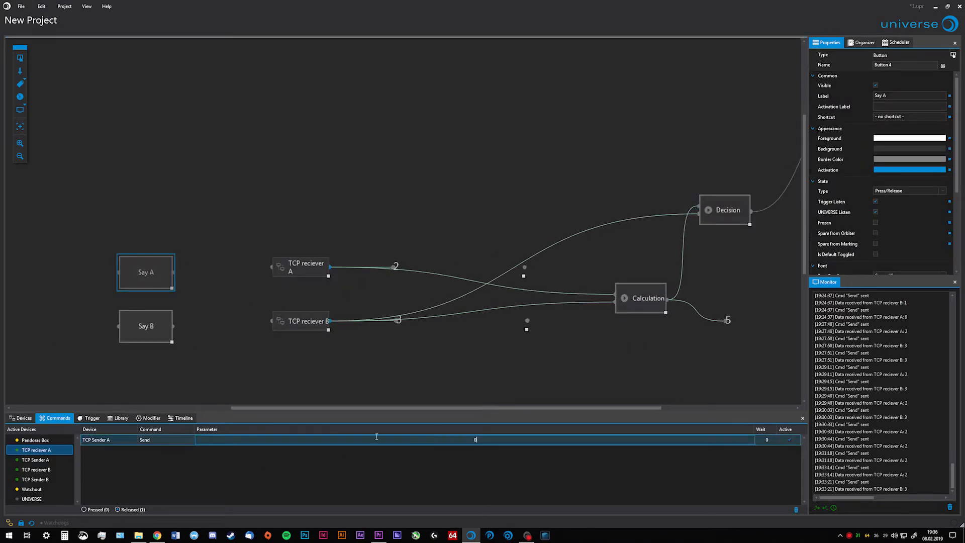
{"action": "left_click", "coordinate": [149, 329]}
{"action": "left_click", "coordinate": [420, 439]}
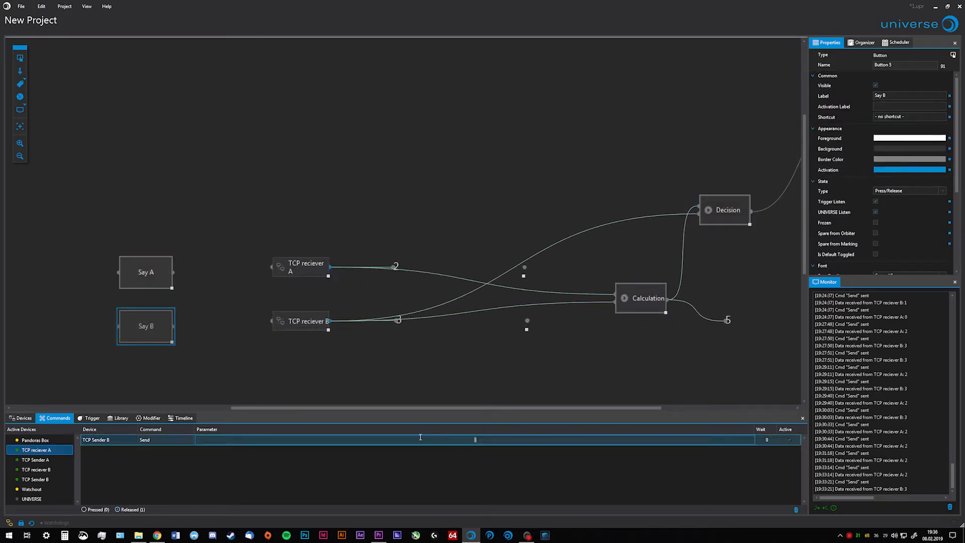
{"action": "left_click", "coordinate": [261, 374]}
Trigger Say A and Say B to test the Decision's A = B condition
{"action": "scroll", "coordinate": [261, 374], "scroll_direction": "down", "scroll_amount": 1}
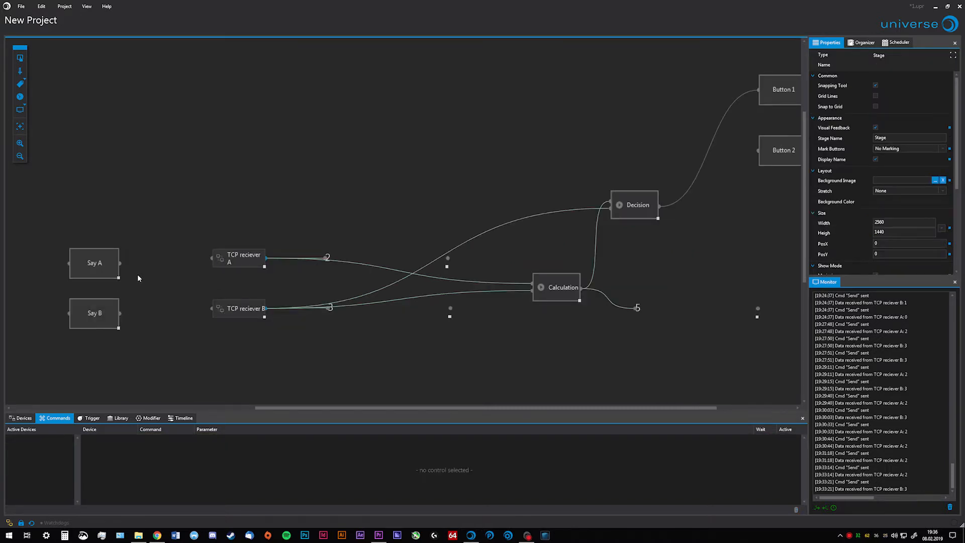
{"action": "left_click", "coordinate": [95, 266]}
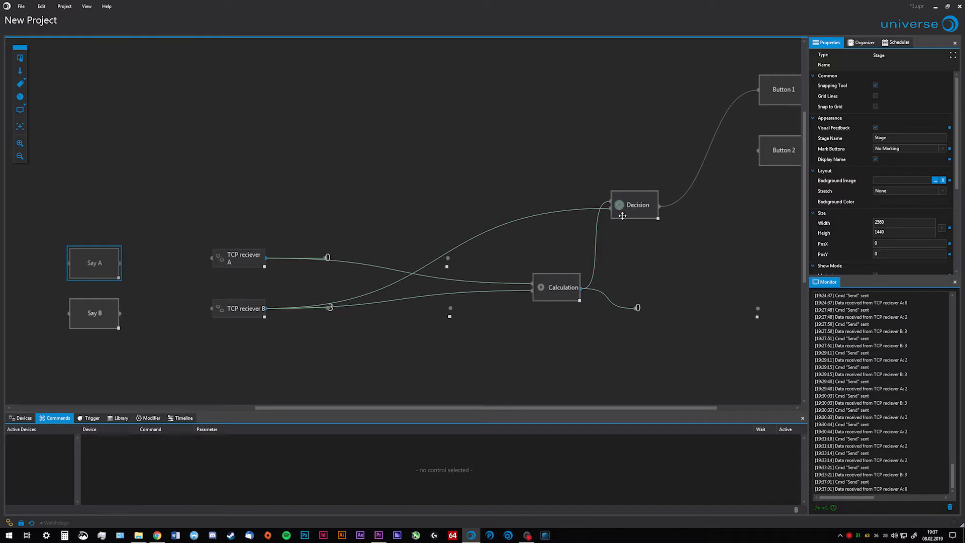
{"action": "left_click", "coordinate": [103, 316]}
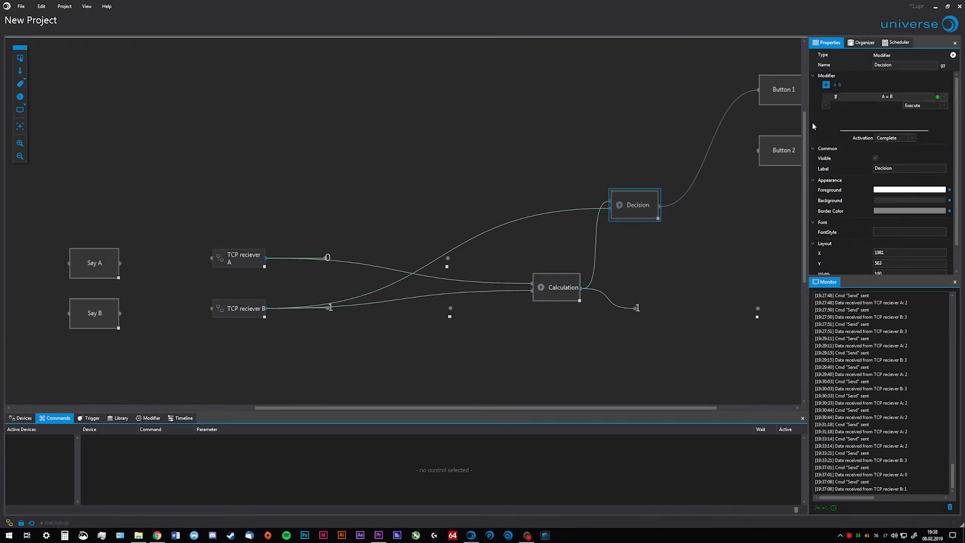
{"action": "left_click", "coordinate": [667, 225]}
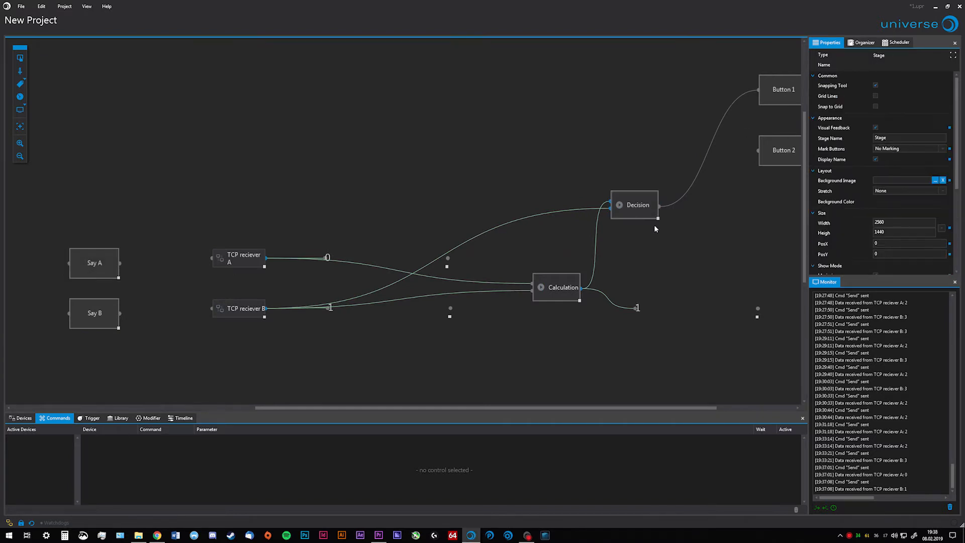
Add an AND condition of B = 4 to the Decision's If statement
{"action": "left_click", "coordinate": [629, 203]}
{"action": "left_click", "coordinate": [944, 96]}
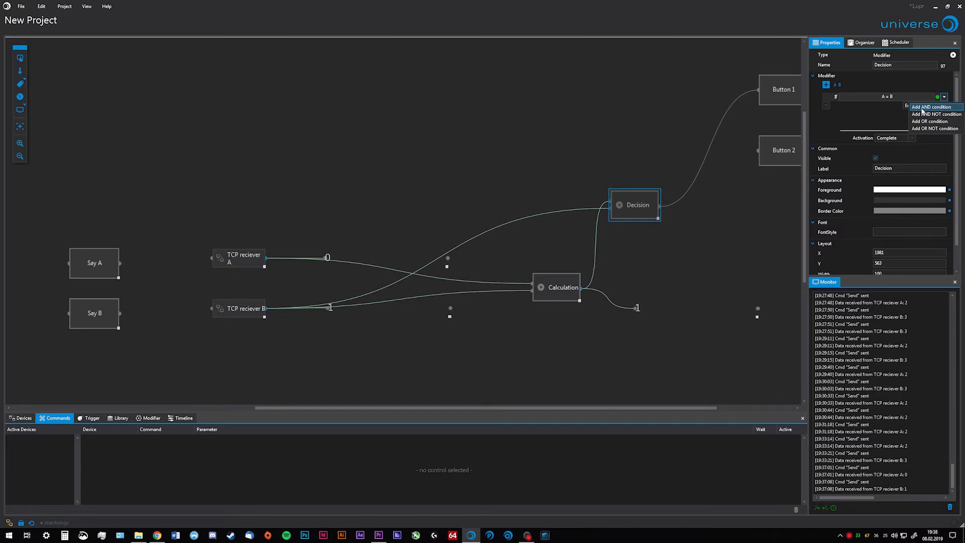
{"action": "left_click", "coordinate": [923, 109]}
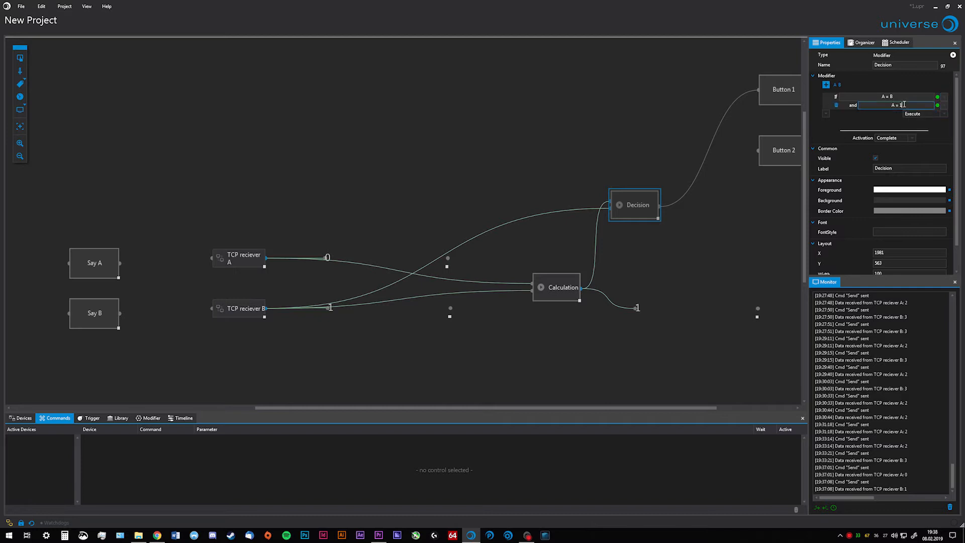
{"action": "left_click_drag", "start_coordinate": [903, 104], "coordinate": [868, 107]}
{"action": "type", "text": "B = 4"}
{"action": "key", "text": "Return"}
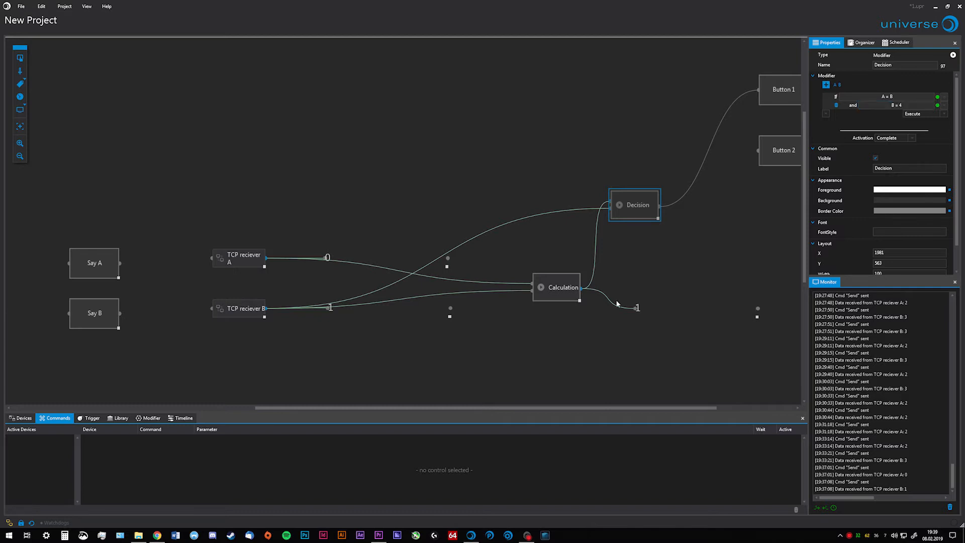
Add an Else branch to the Decision and connect its output to Button 2
{"action": "left_click", "coordinate": [825, 114]}
{"action": "left_click", "coordinate": [838, 131]}
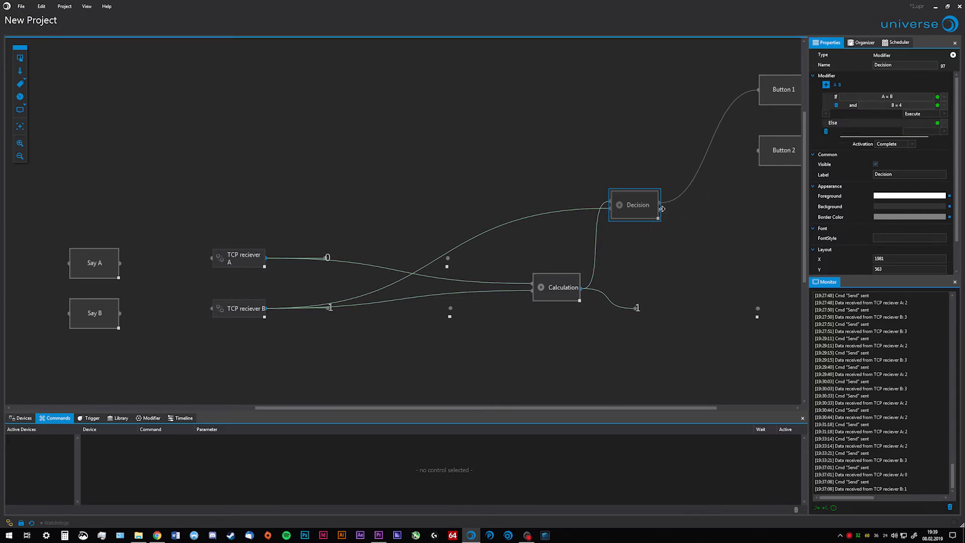
{"action": "left_click_drag", "start_coordinate": [661, 211], "coordinate": [759, 149]}
Trigger Say A and Say B twice in turn to test the Decision's Else branch with Complete activation
{"action": "left_click", "coordinate": [96, 259], "text": "ctrl"}
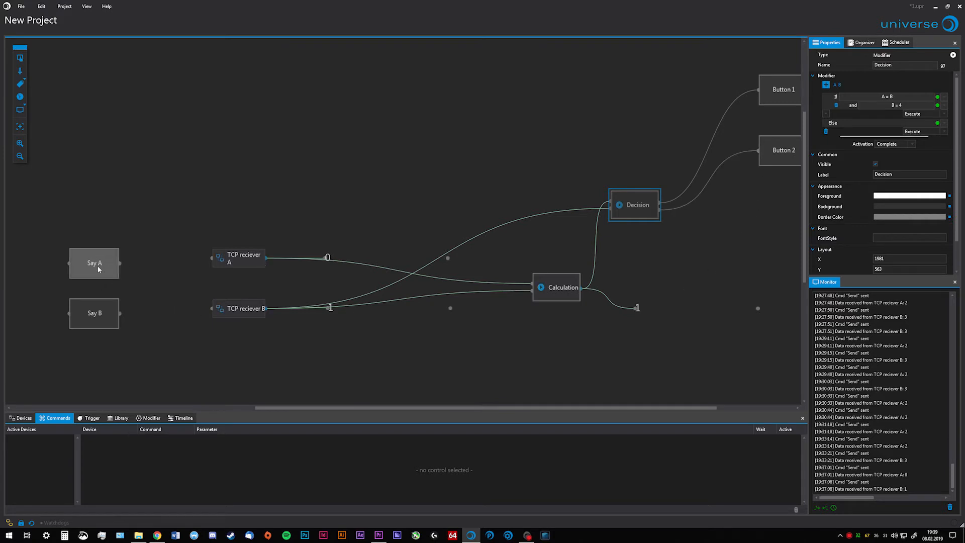
{"action": "left_click", "coordinate": [99, 268]}
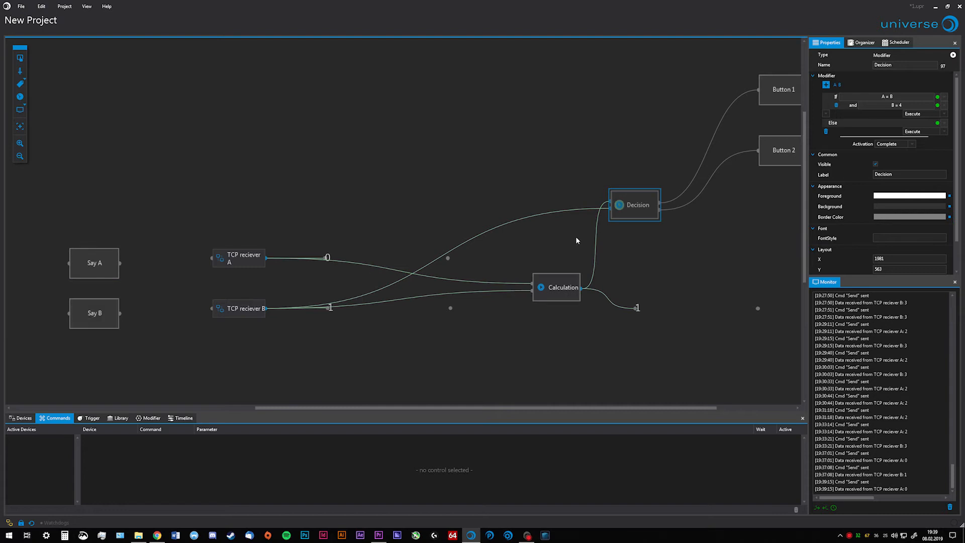
{"action": "left_click", "coordinate": [110, 313], "text": "ctrl"}
{"action": "left_click", "coordinate": [105, 266], "text": "ctrl"}
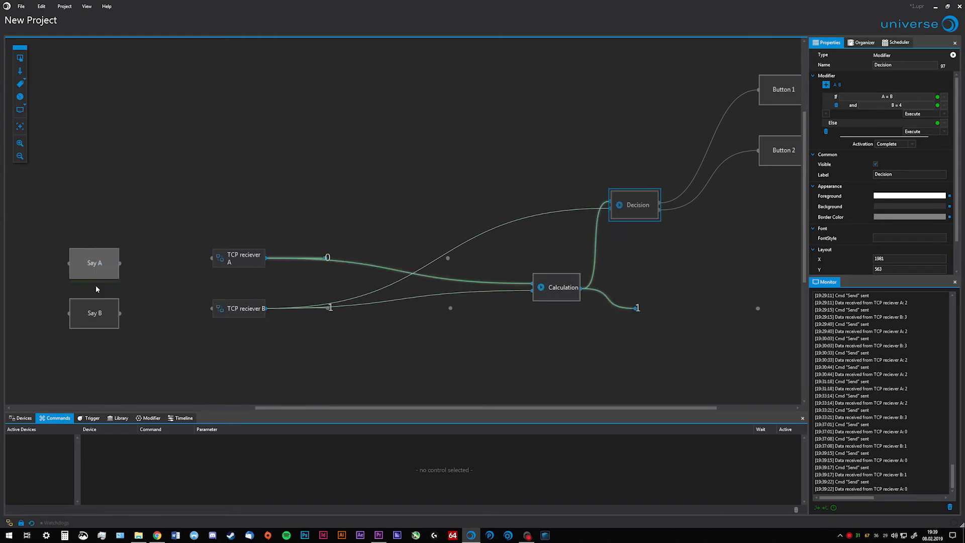
{"action": "left_click", "coordinate": [100, 309], "text": "ctrl"}
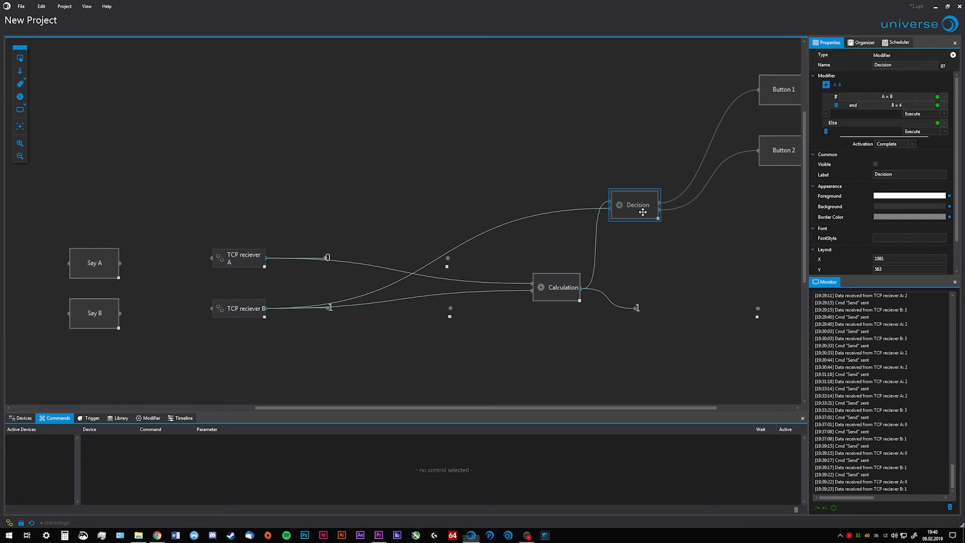
Set the Decision's activation mode to Immediately and trigger Say A and Say B to test it
{"action": "left_click", "coordinate": [915, 145]}
{"action": "left_click", "coordinate": [888, 173]}
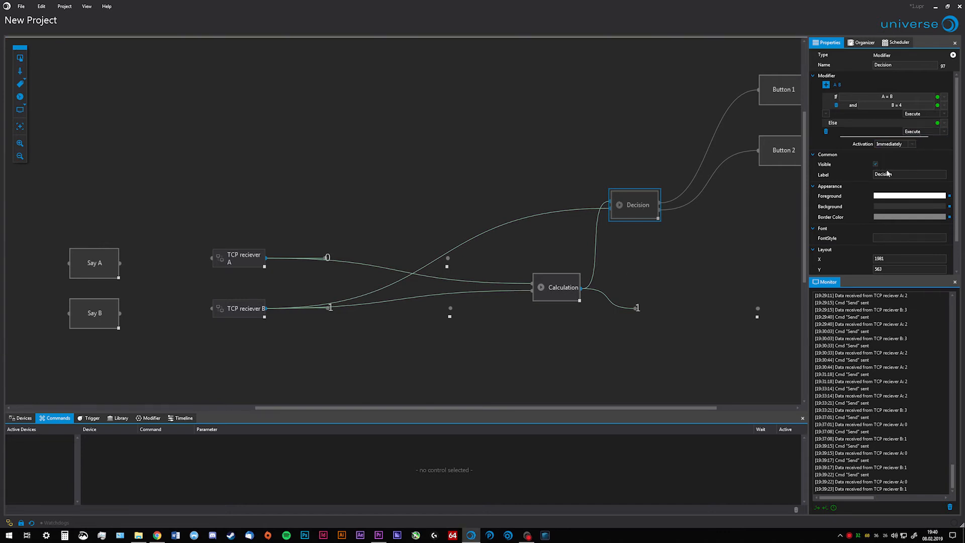
{"action": "left_click", "coordinate": [100, 261]}
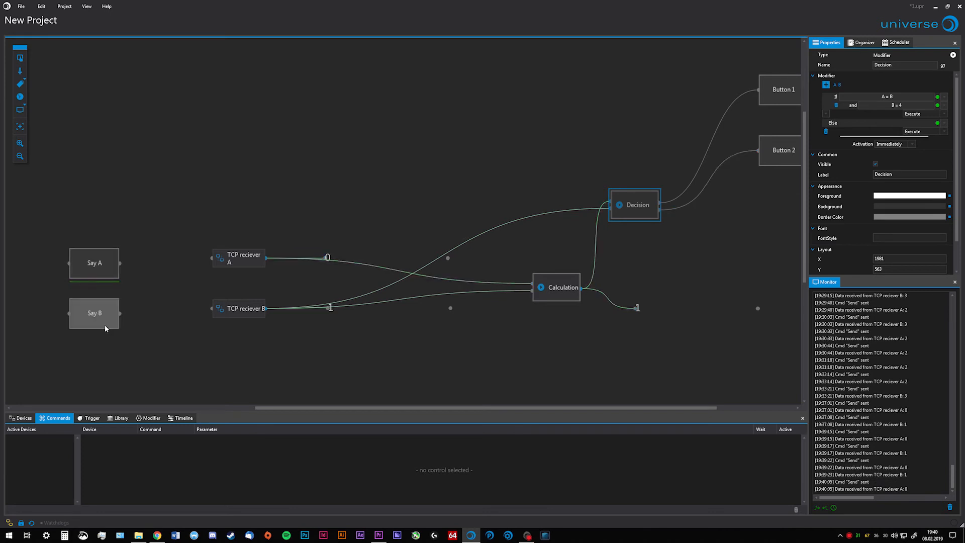
{"action": "left_click", "coordinate": [109, 308]}
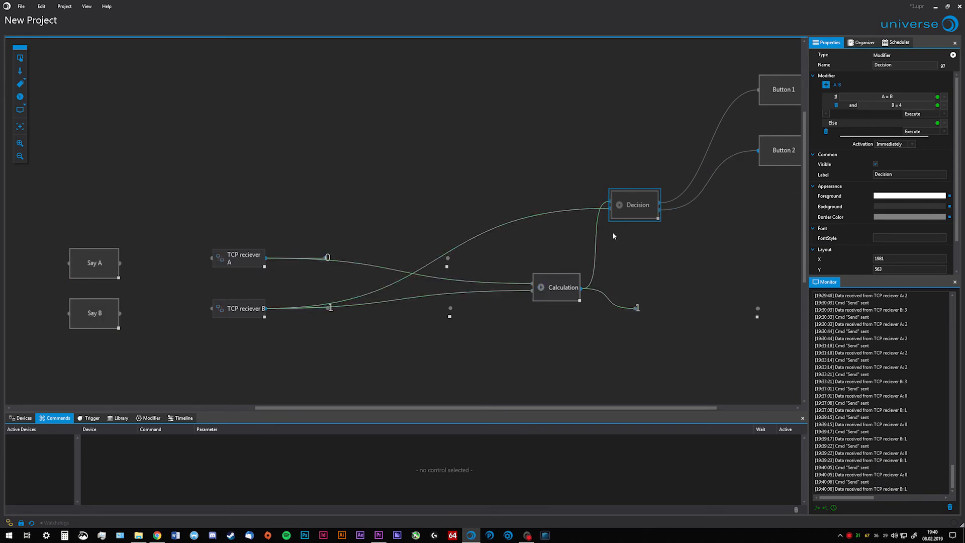
Show the available modifier nodes below the flow
{"action": "scroll", "coordinate": [611, 231], "scroll_direction": "up", "scroll_amount": 2}
{"action": "scroll", "coordinate": [527, 236], "scroll_direction": "down", "scroll_amount": 6}
{"action": "scroll", "coordinate": [321, 309], "scroll_direction": "up", "scroll_amount": 3}
{"action": "key", "text": "alt"}
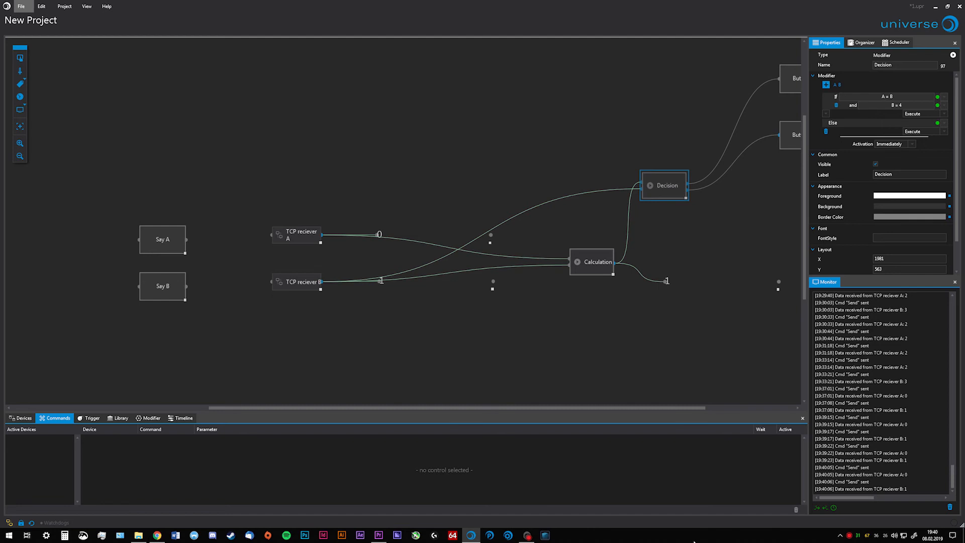
{"action": "left_click", "coordinate": [149, 418]}
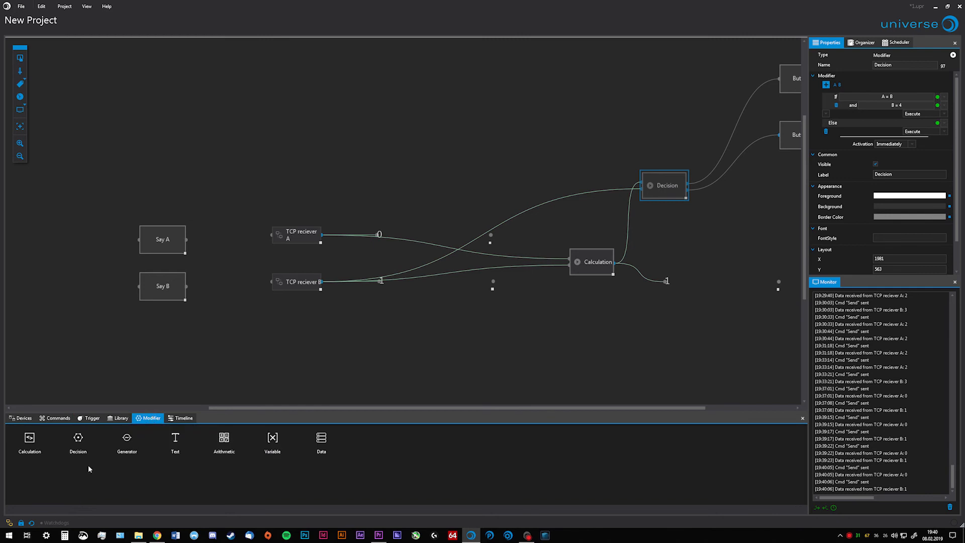